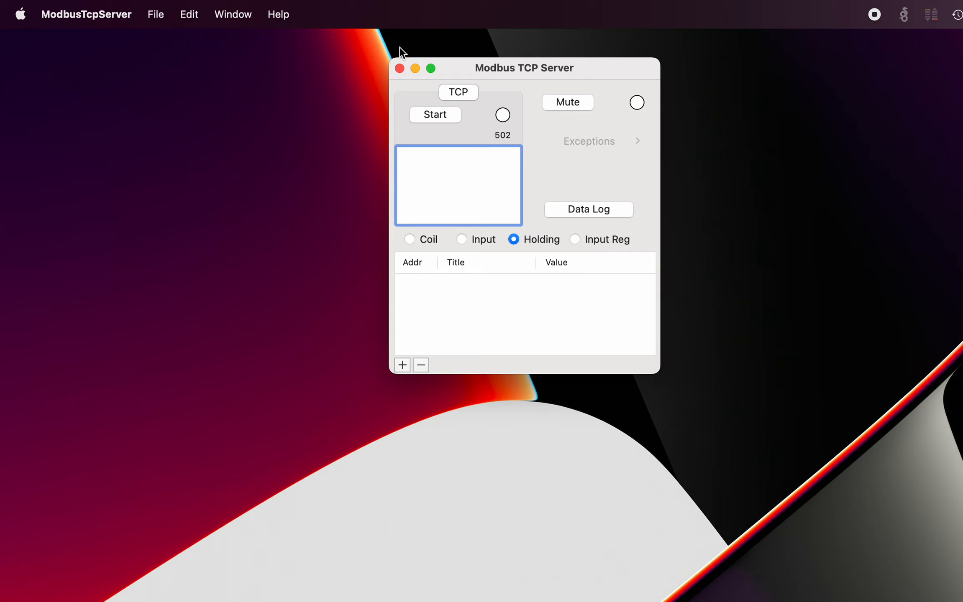
Step: Review the Modbus and TCP preferences, including the auto-add register options and the port number, and close them
left_click(107, 17)
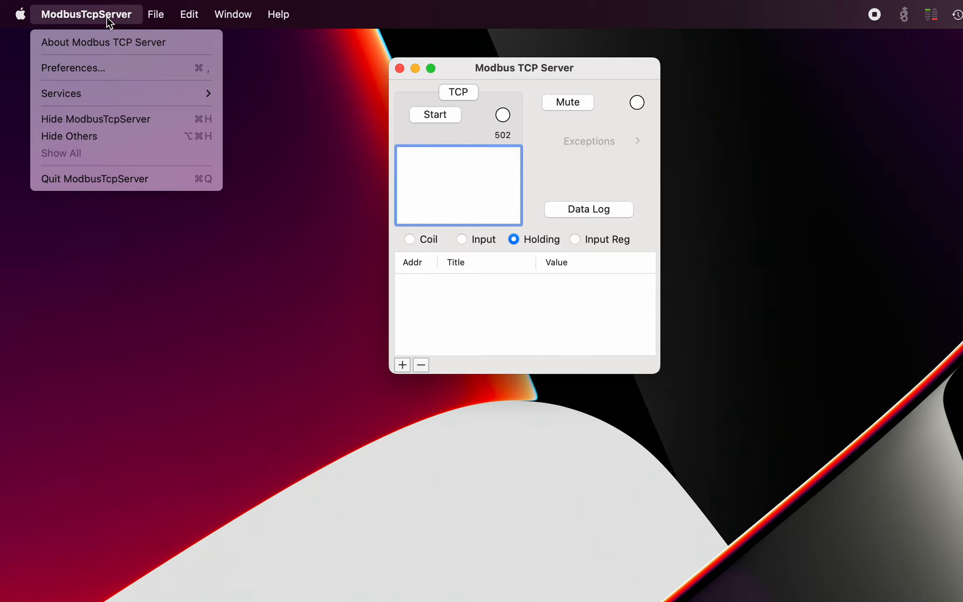
left_click(105, 68)
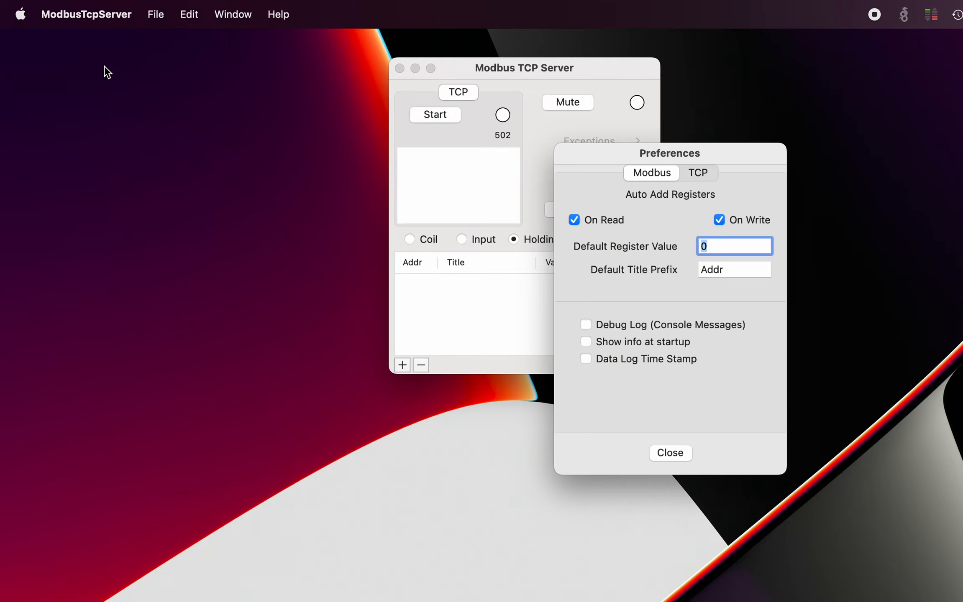
left_click_drag(636, 149, 205, 69)
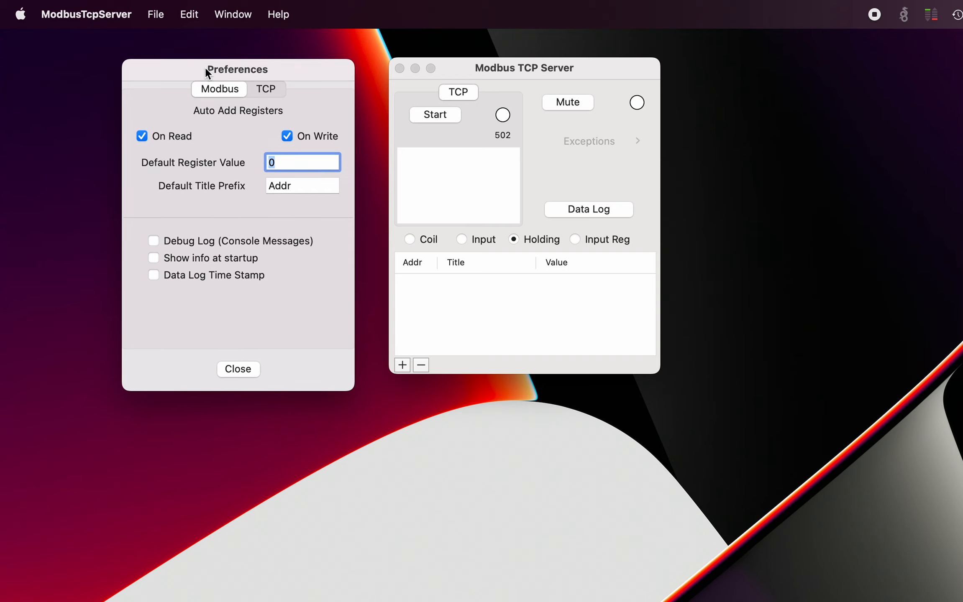
left_click(268, 89)
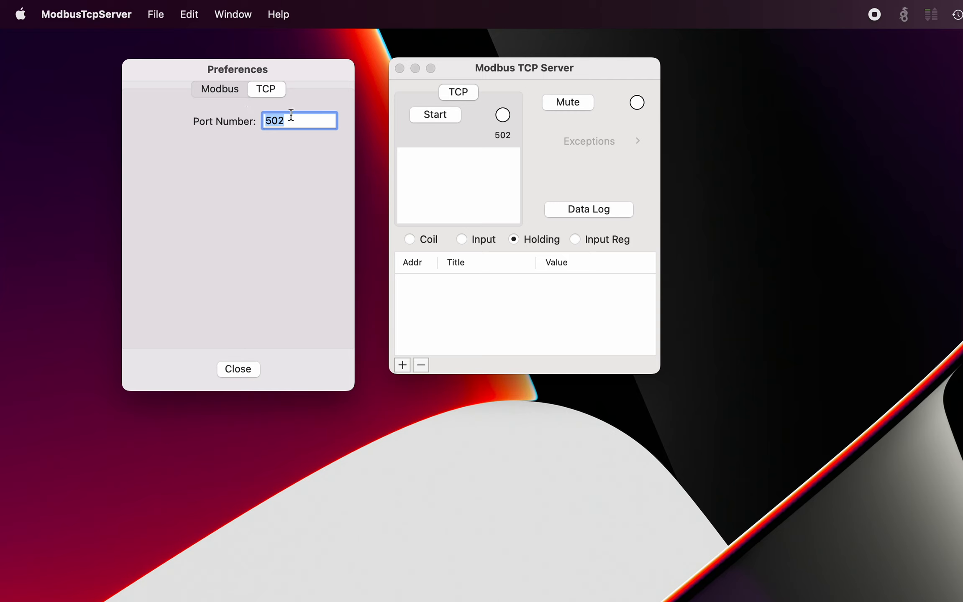
left_click(218, 88)
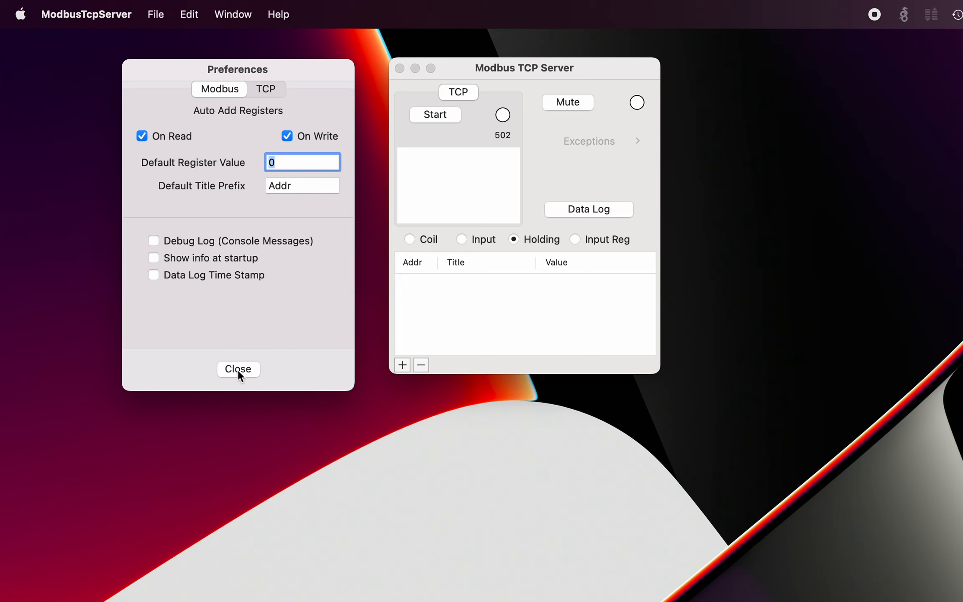
left_click(264, 89)
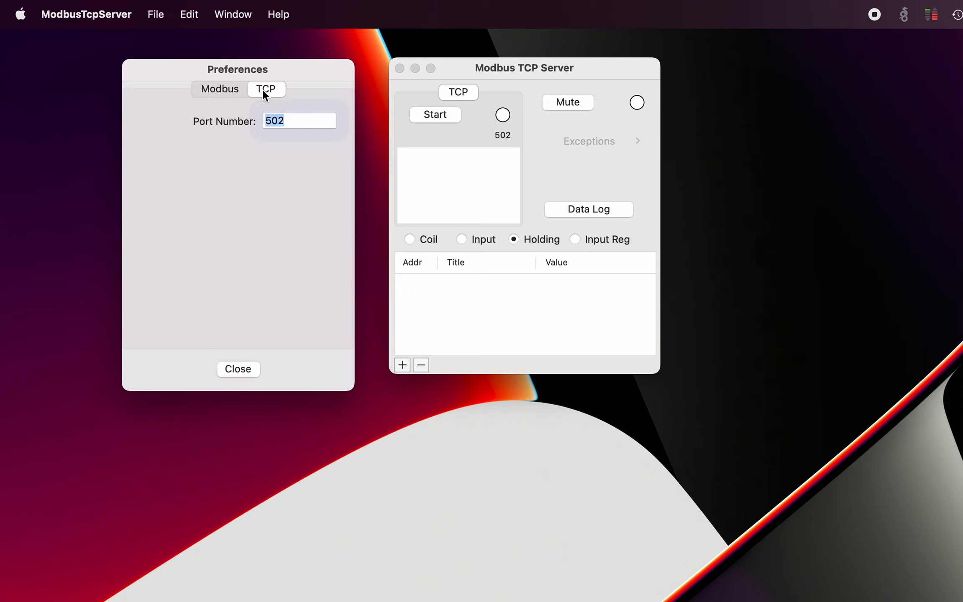
left_click(237, 369)
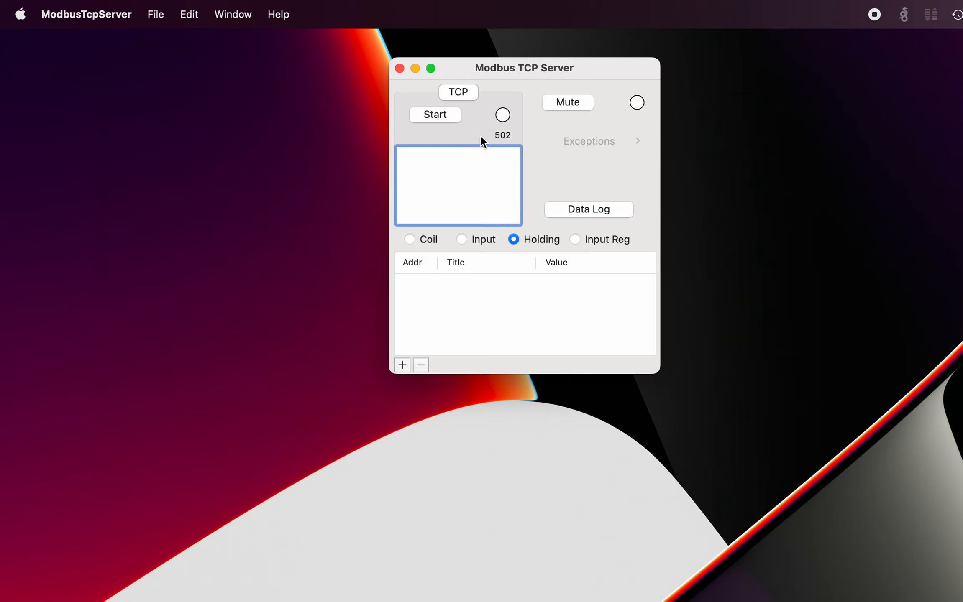
Step: Start the Modbus TCP server
left_click(442, 120)
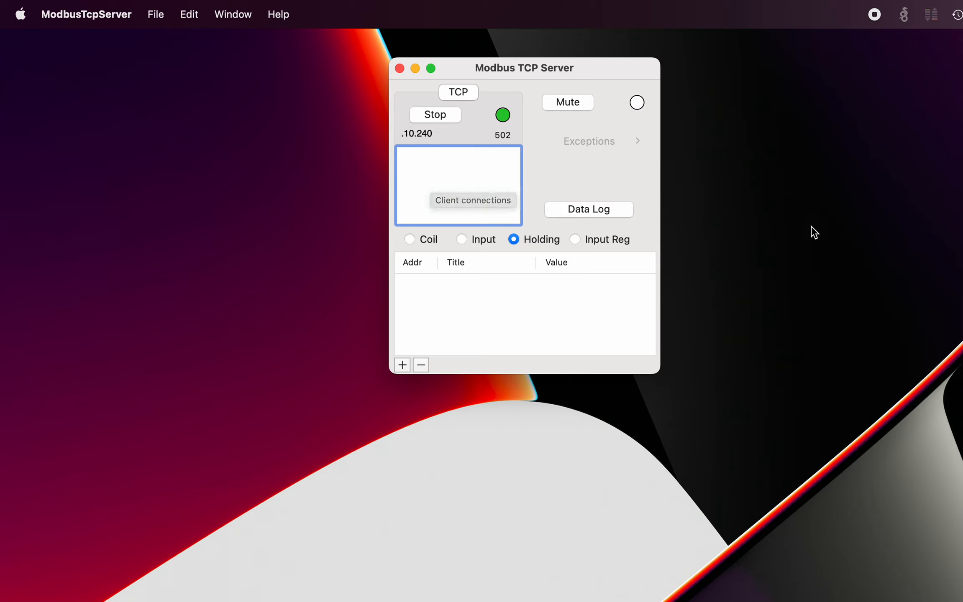
left_click(961, 255)
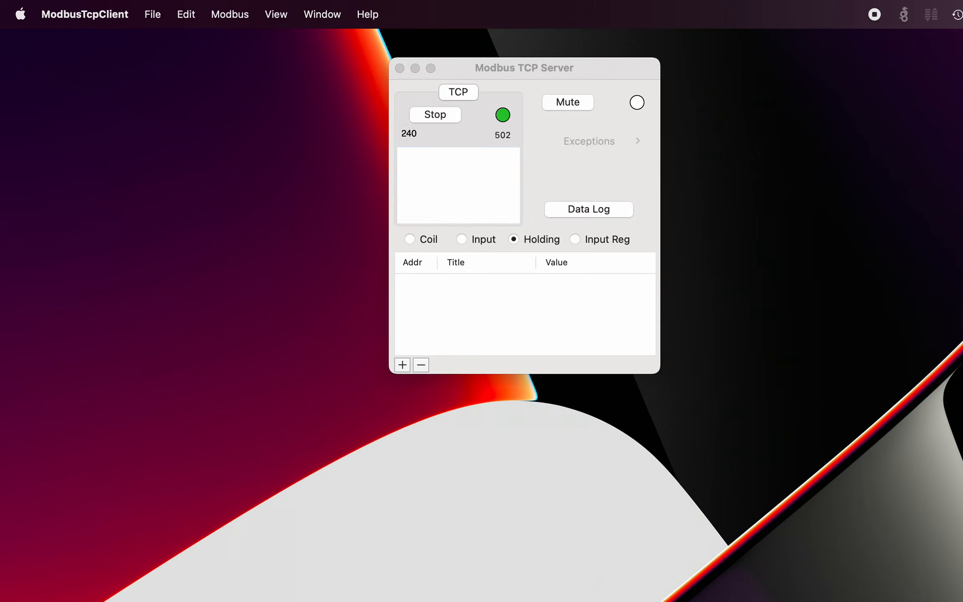
left_click_drag(962, 292, 962, 601)
Step: Switch Modbus exception simulation on and off again in the exception configuration, and close the configuration
left_click(634, 139)
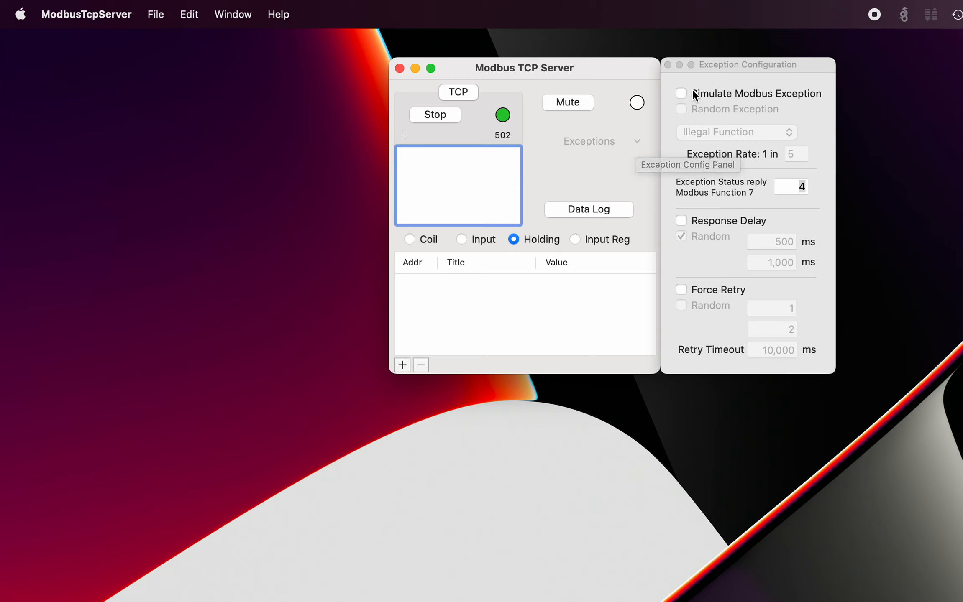
left_click(680, 93)
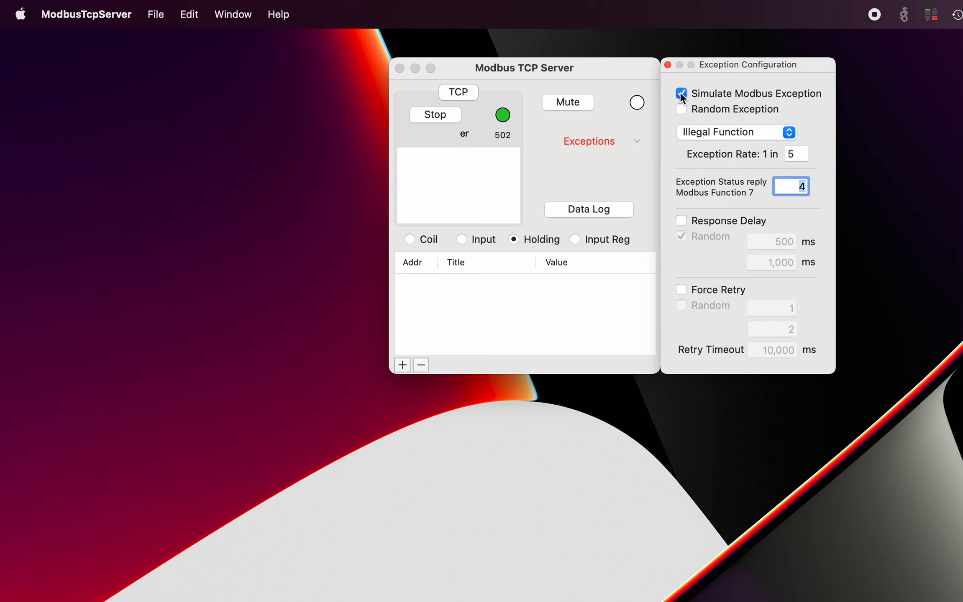
left_click(636, 142)
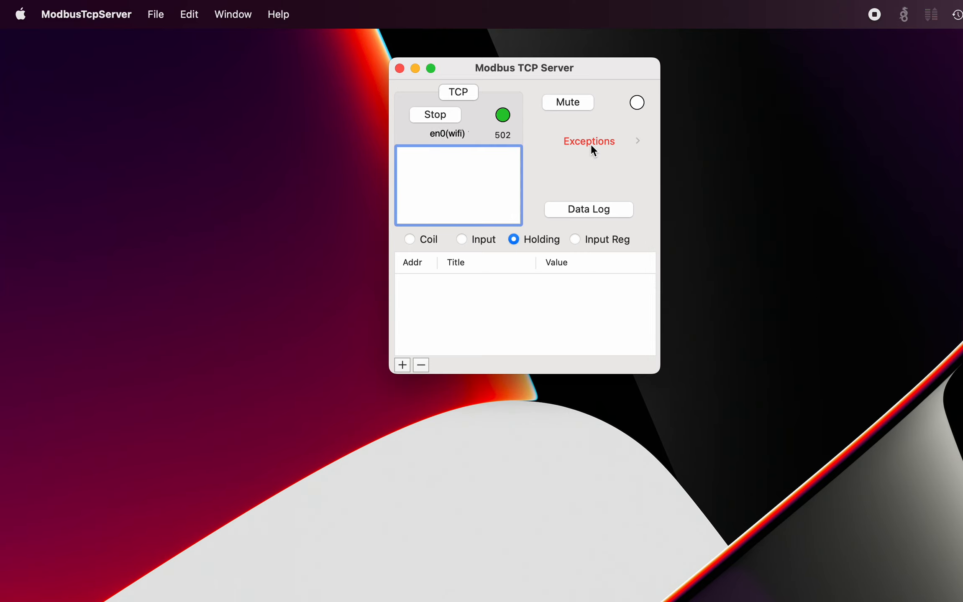
left_click(637, 143)
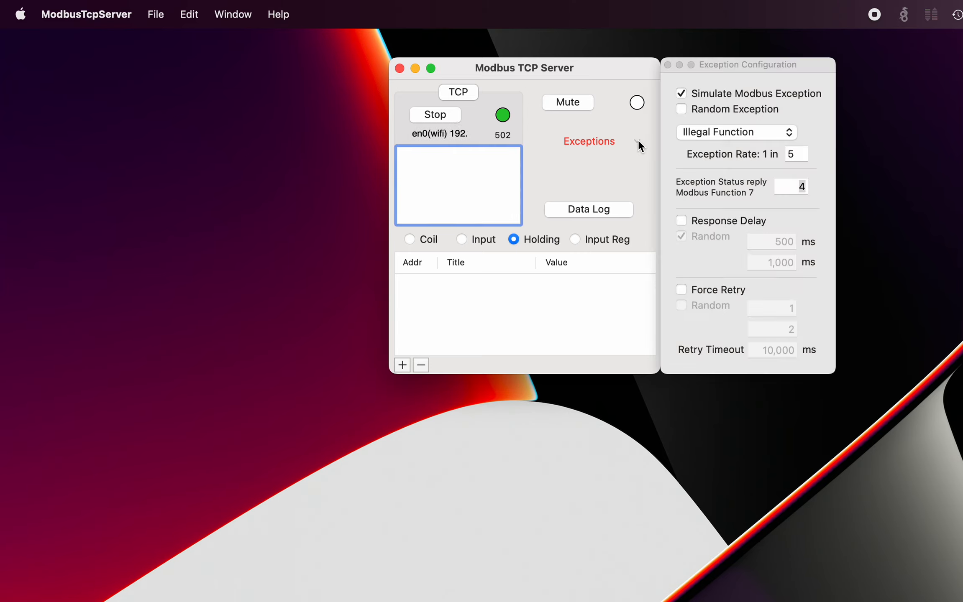
left_click(683, 94)
left_click(668, 66)
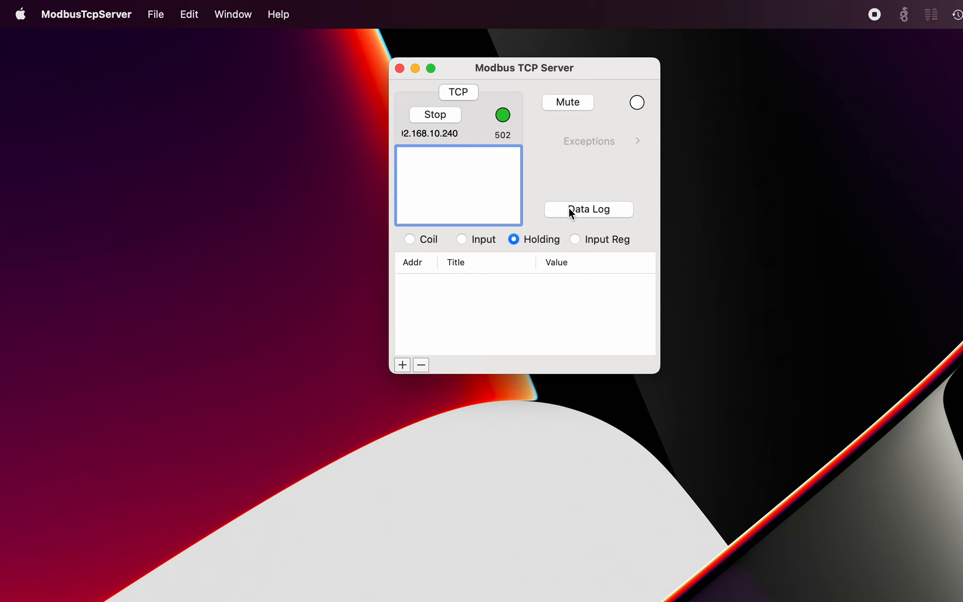
Step: Open the Modbus data log for a look and close it again
left_click(593, 208)
left_click_drag(610, 285, 188, 192)
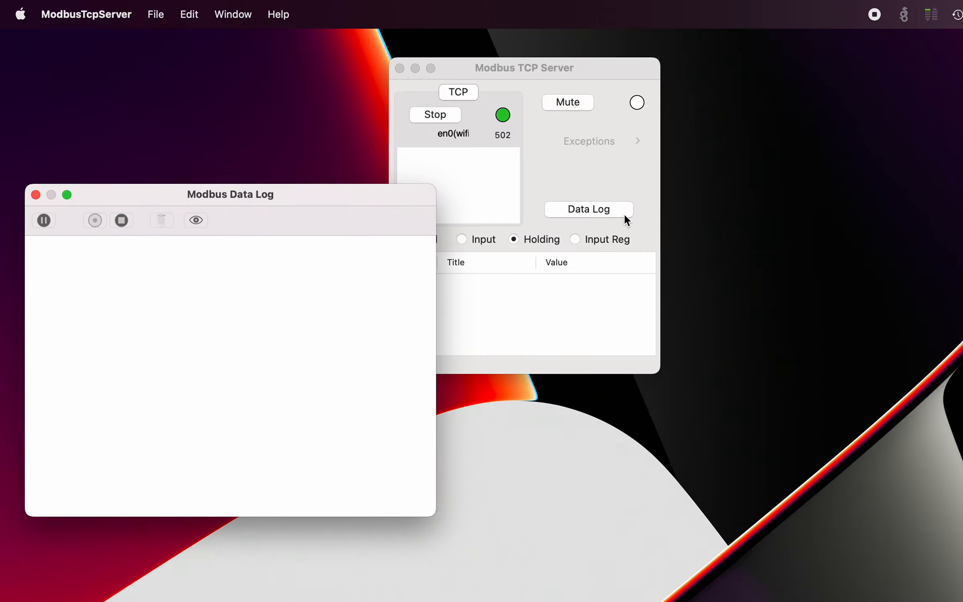
left_click(602, 208)
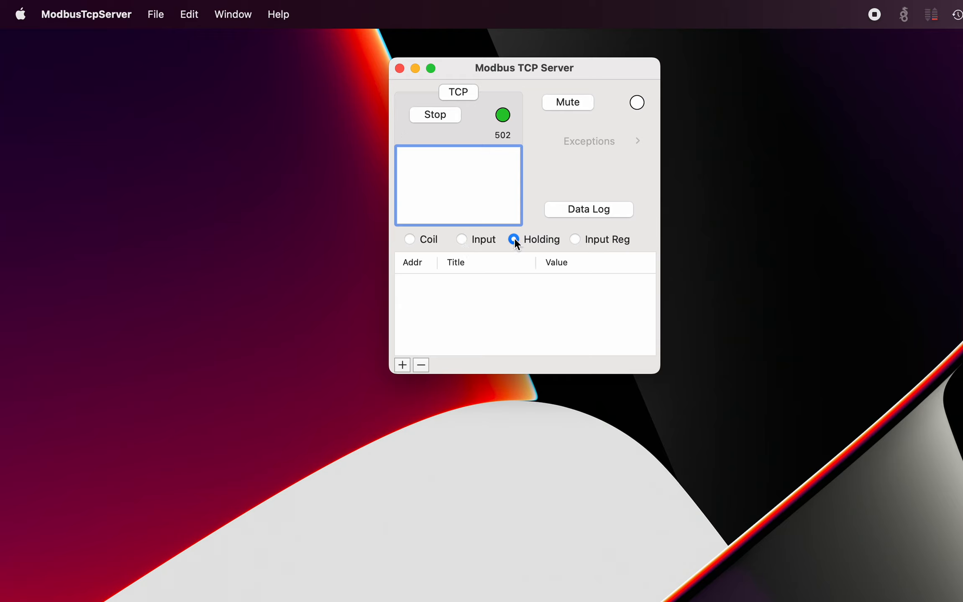
Step: View the register tables for coils, inputs, holding registers and input registers in turn
left_click(410, 240)
left_click(465, 241)
left_click(514, 239)
left_click(574, 240)
Step: Add two registers to the holding register table
left_click(513, 240)
left_click(402, 365)
left_click(402, 365)
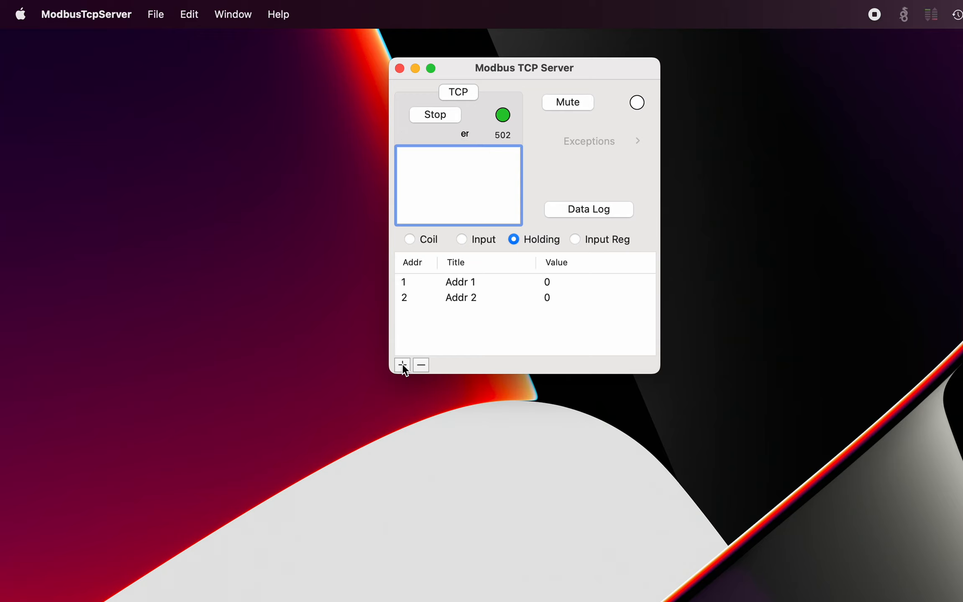
Step: Set the address of the first holding register to 10 and the second to 11
left_click(404, 284)
double_click(404, 284)
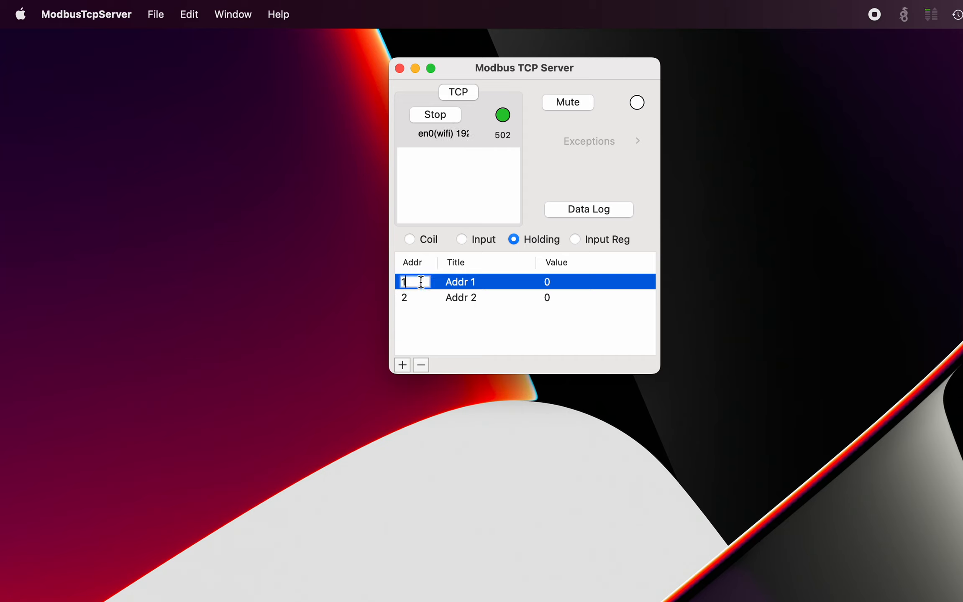
type("10")
left_click(432, 307)
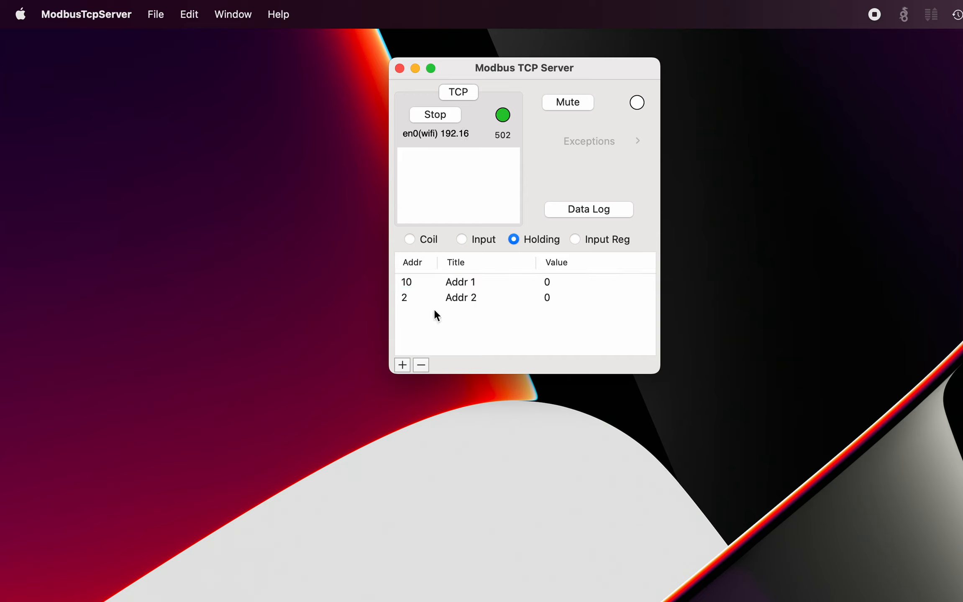
left_click(408, 297)
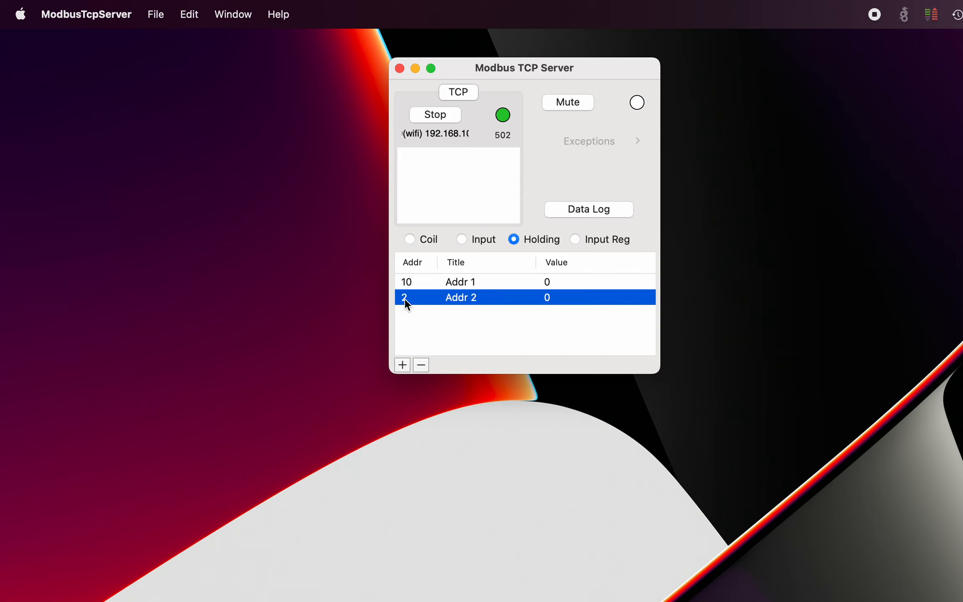
left_click(405, 299)
type("11")
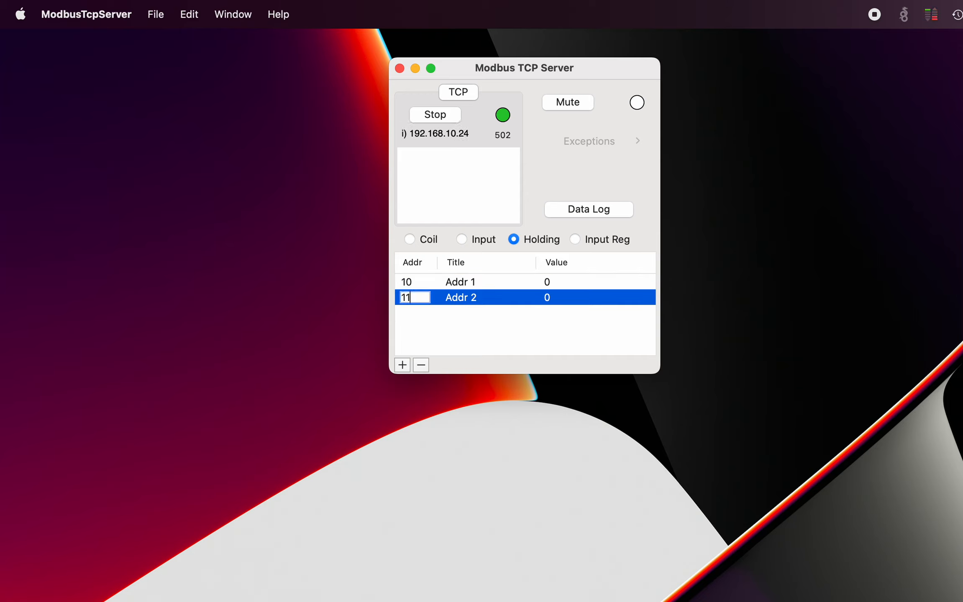
key("Return")
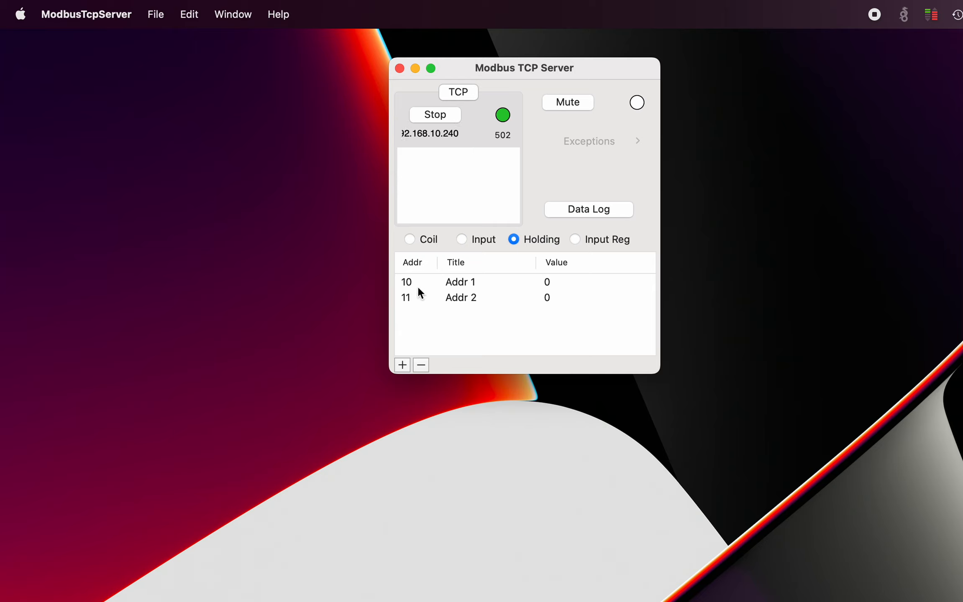
Step: Change the title of the holding register at address 10 to MyRegister11
left_click(464, 281)
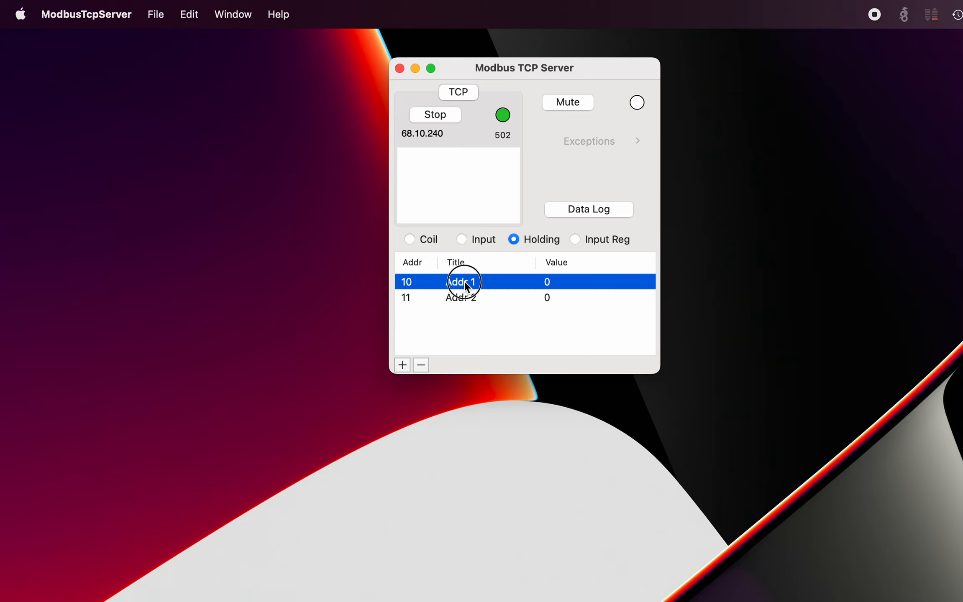
left_click(471, 283)
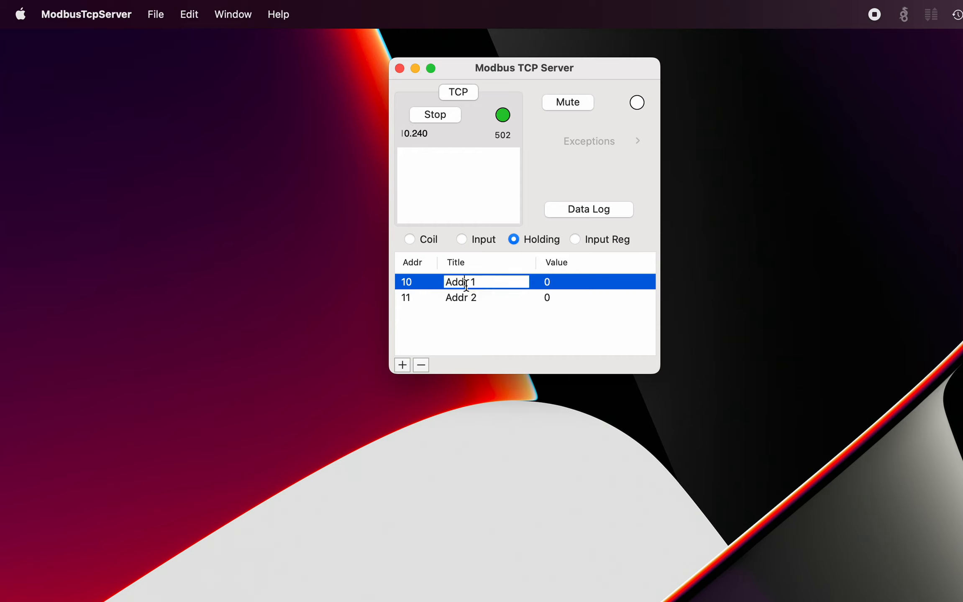
triple_click(485, 282)
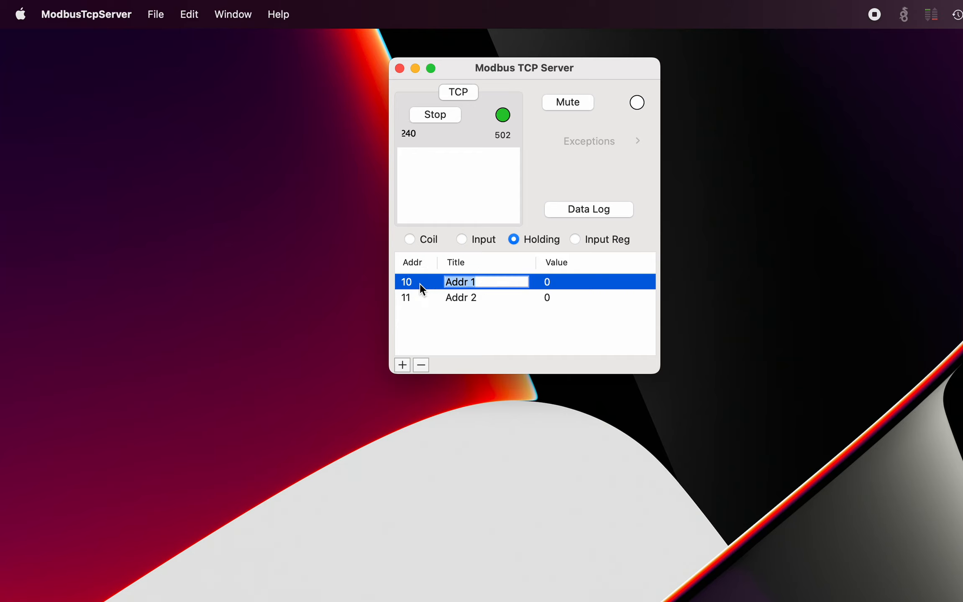
type("MyRegister11")
key("Return")
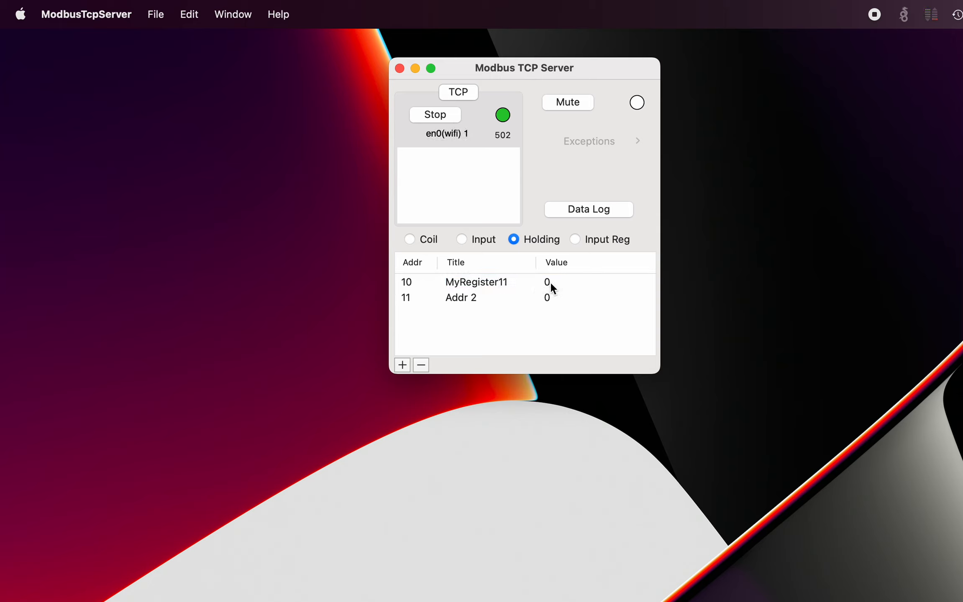
Step: Set the value of the holding register at address 10 to 11 and the one at address 11 to 22
mouse_move(550, 283)
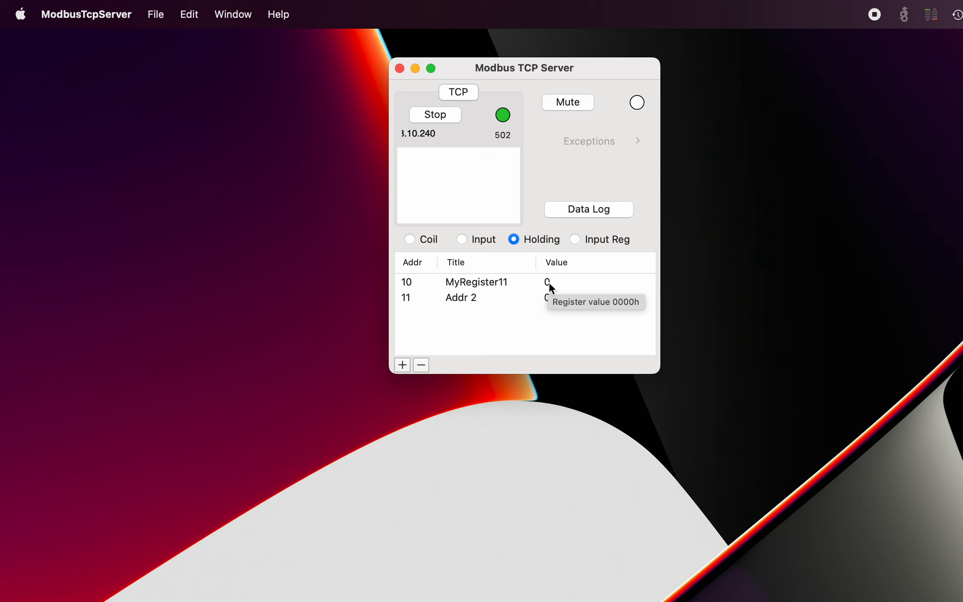
left_click(548, 282)
left_click(545, 282)
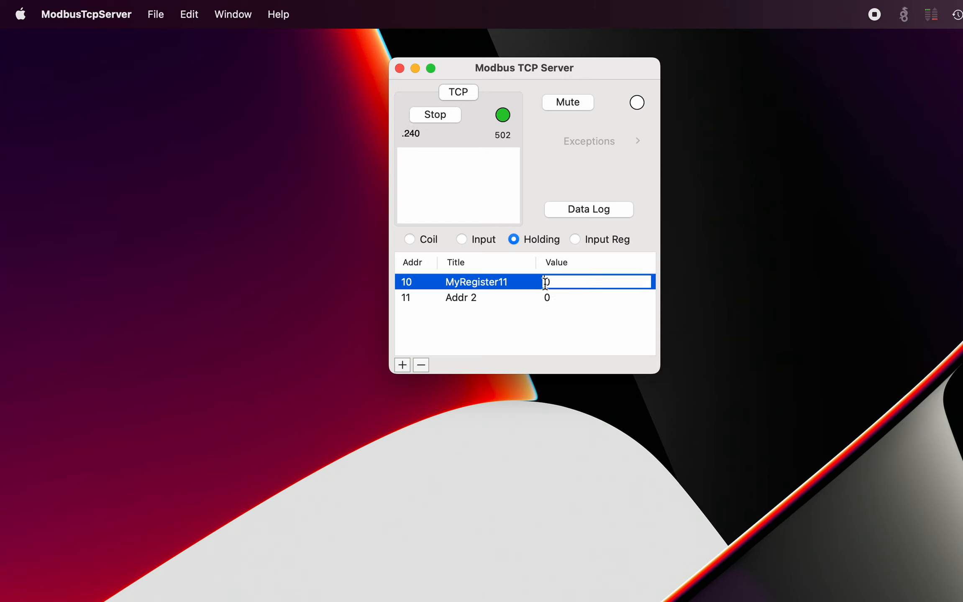
type("11")
key("Return")
left_click(546, 296)
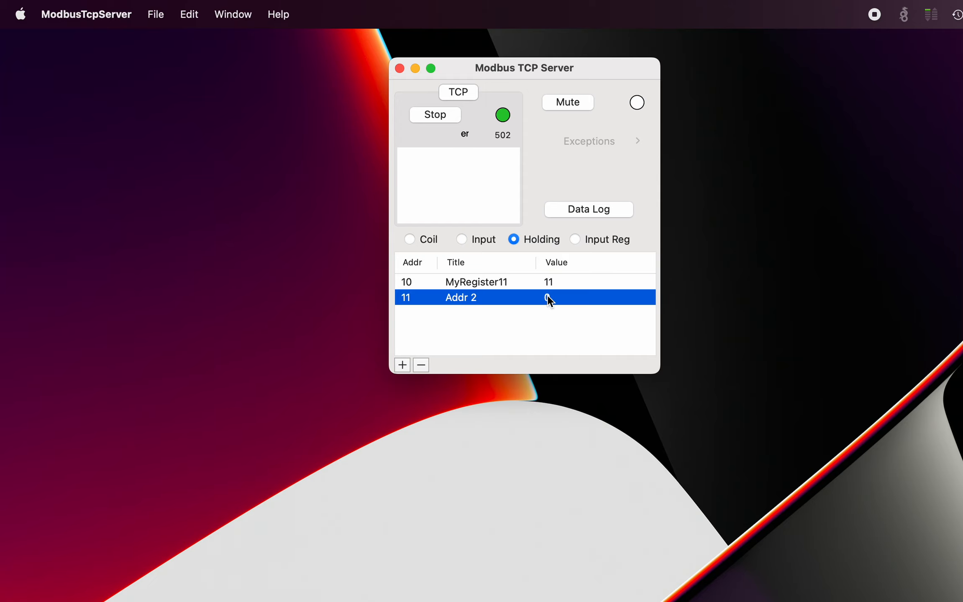
left_click(547, 300)
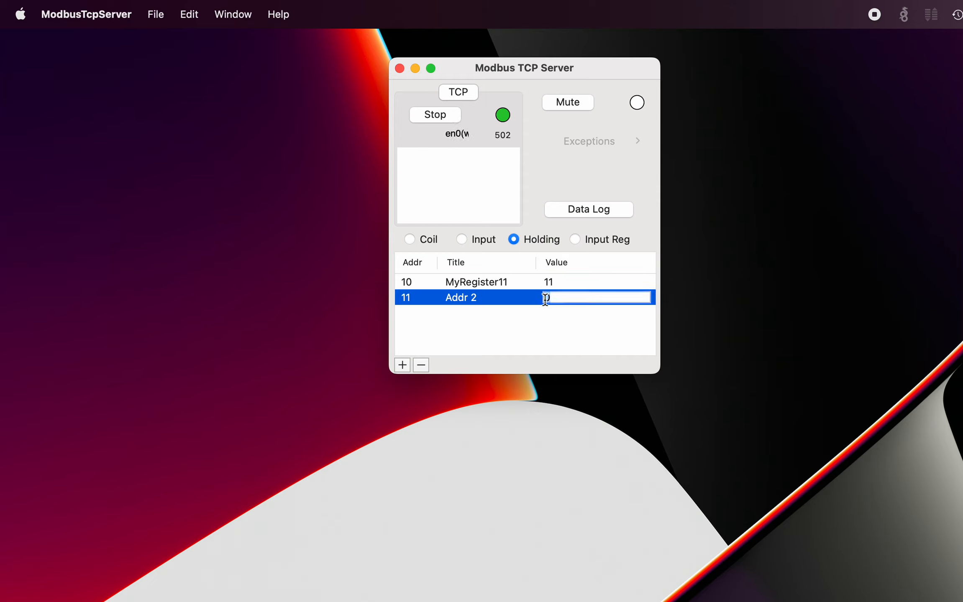
type("22")
key("Return")
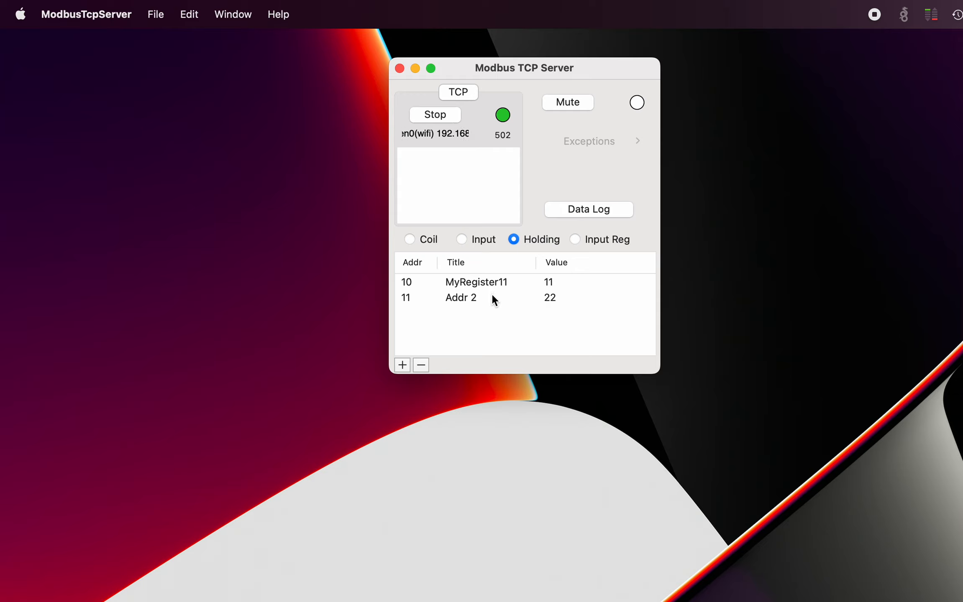
Step: Bring up the Modbus TCP Client window and arrange it and the server window so that they do not overlap
mouse_move(505, 297)
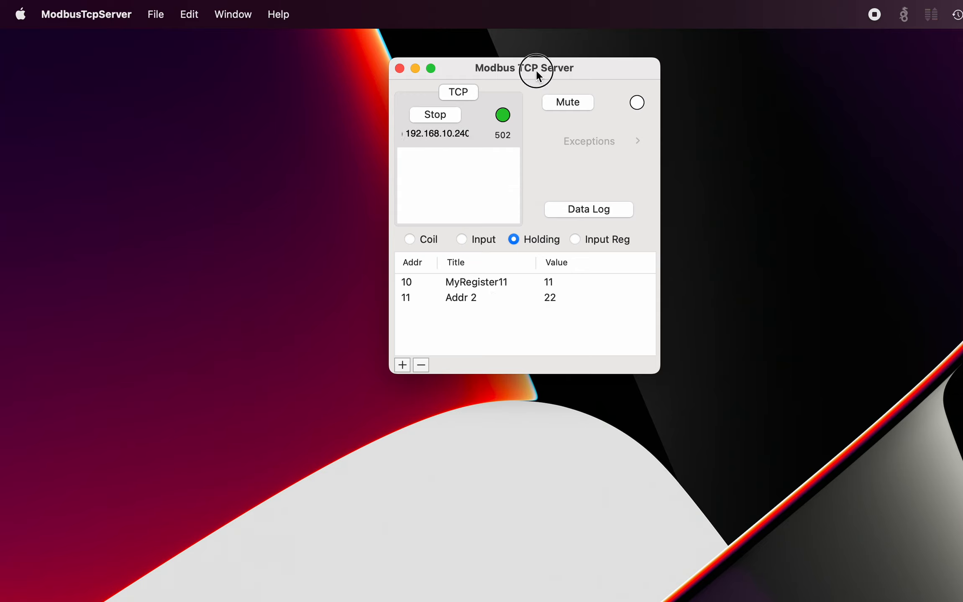
left_click_drag(536, 70, 626, 72)
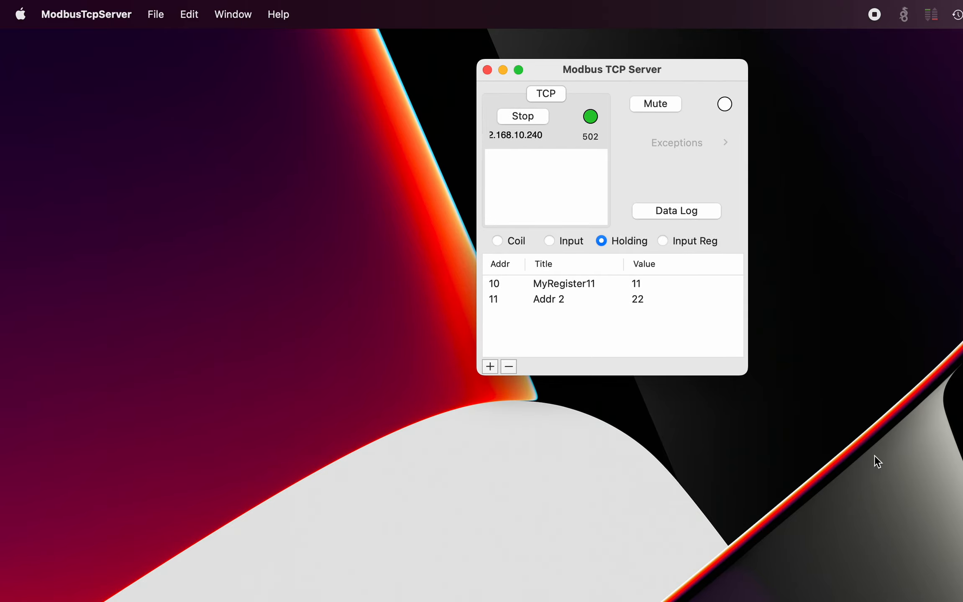
left_click(960, 599)
left_click_drag(309, 600, 708, 382)
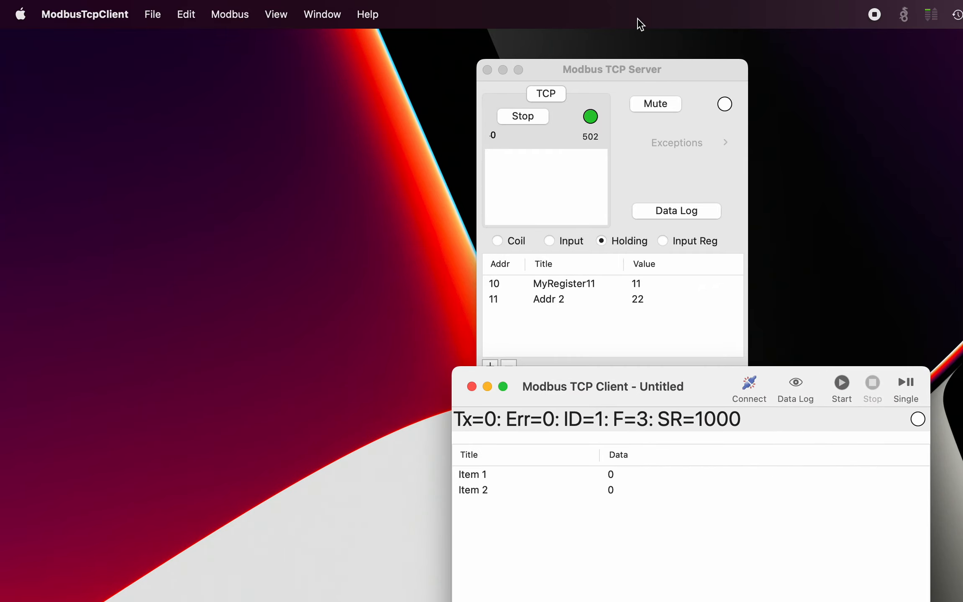
left_click_drag(655, 71, 193, 64)
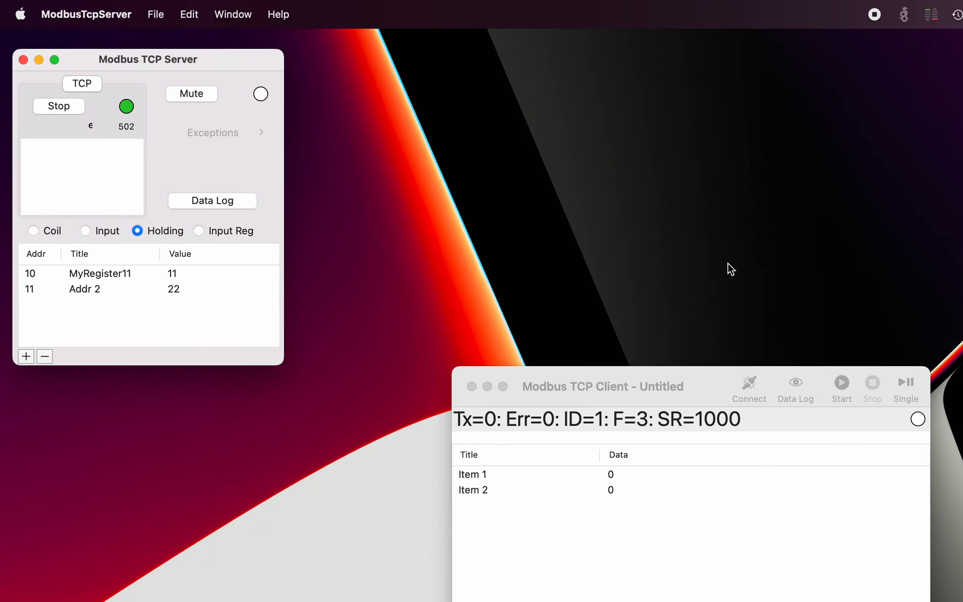
Step: Place the client window beside the server window and connect the client to the server
left_click_drag(724, 382, 745, 59)
left_click_drag(204, 70, 260, 62)
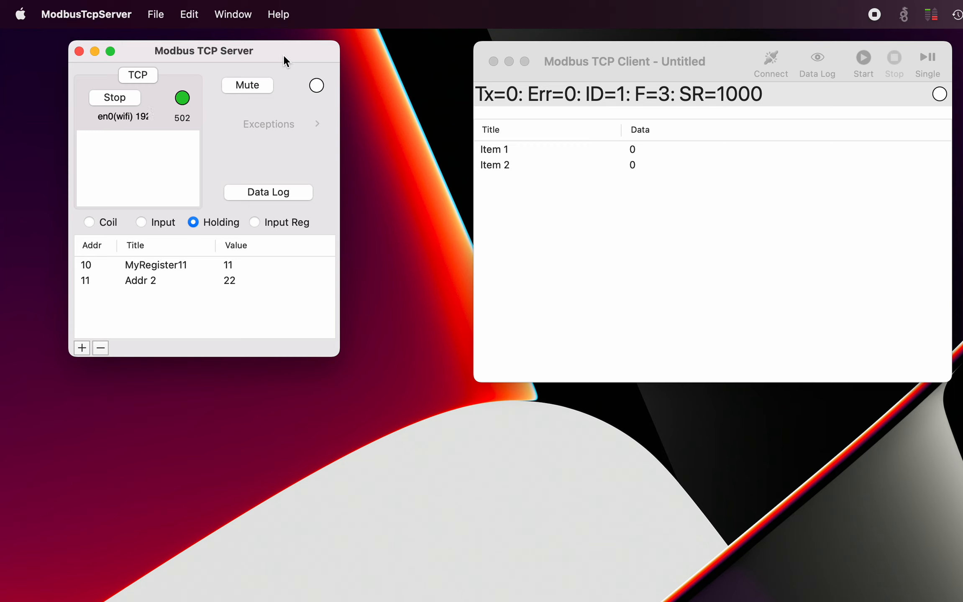
left_click(769, 61)
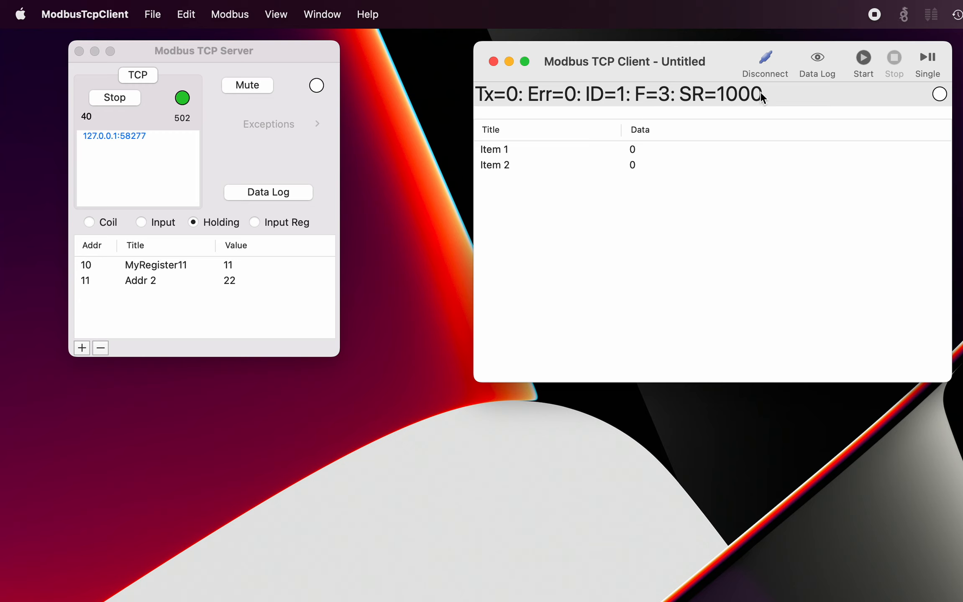
Step: Review the client's read/write definition without changing it, and send a single read request
double_click(778, 95)
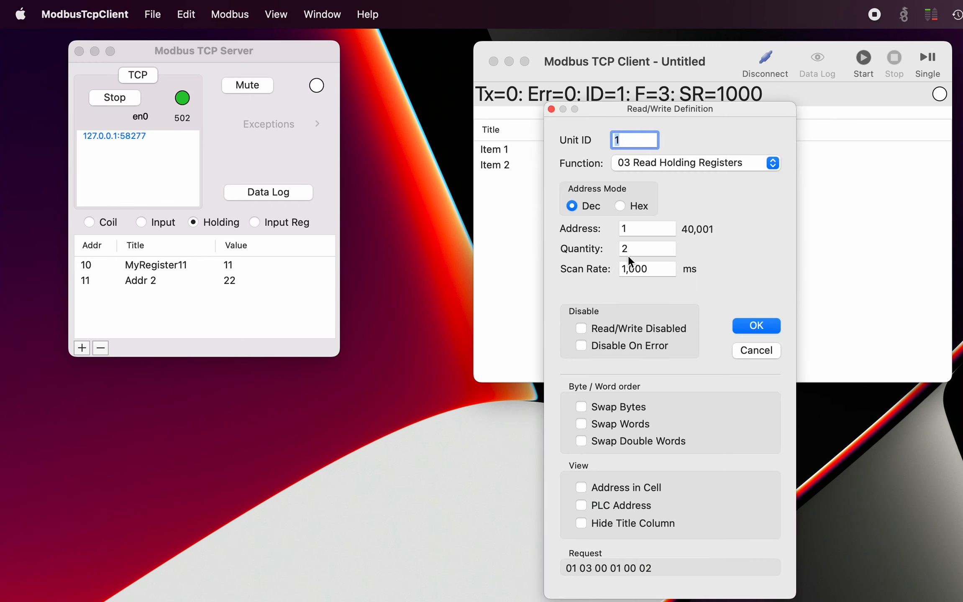
left_click(746, 349)
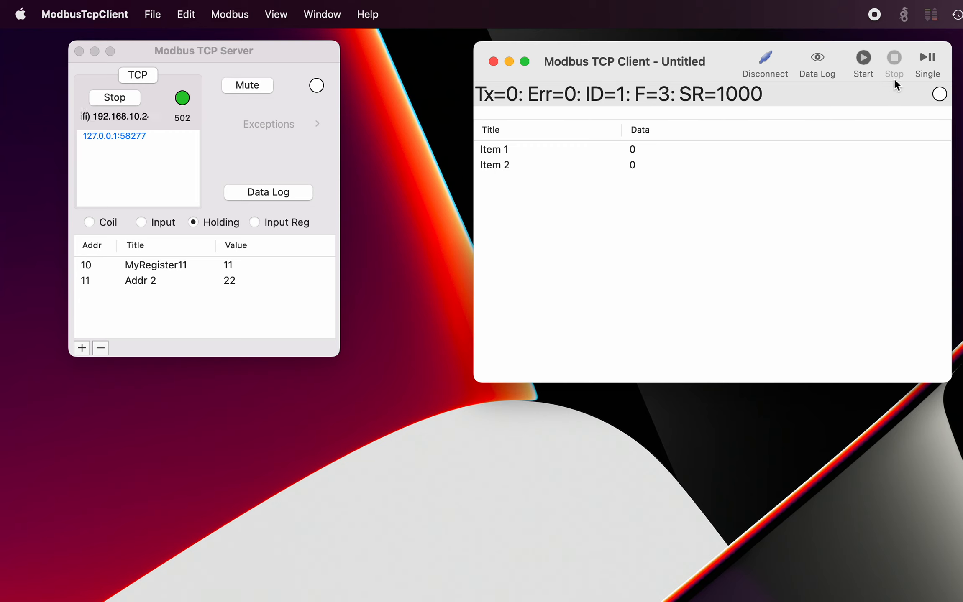
left_click(928, 58)
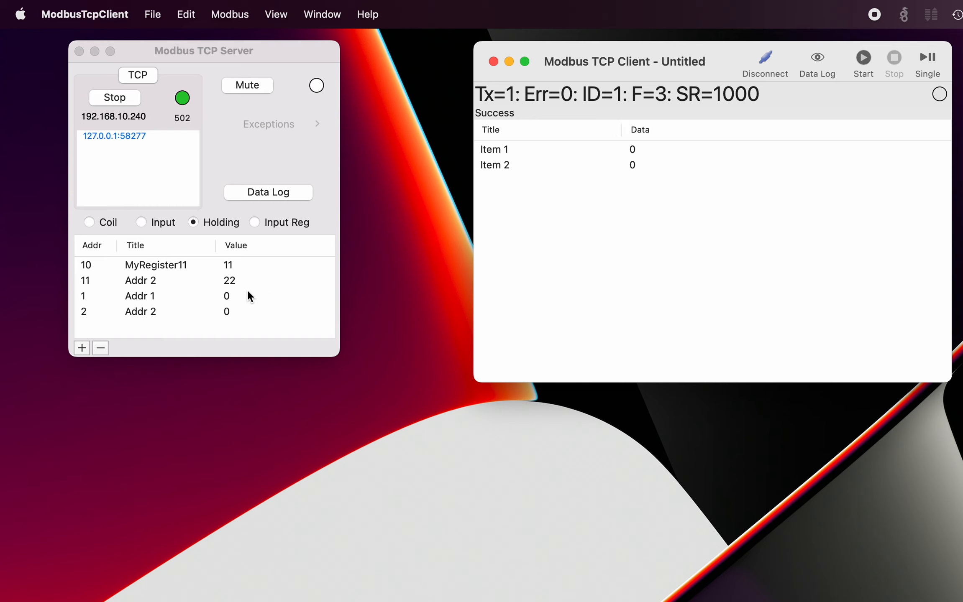
Step: Set the server's holding registers at addresses 1 and 2 to 100 and 200, and read them once with the client
left_click(226, 299)
left_click(233, 299)
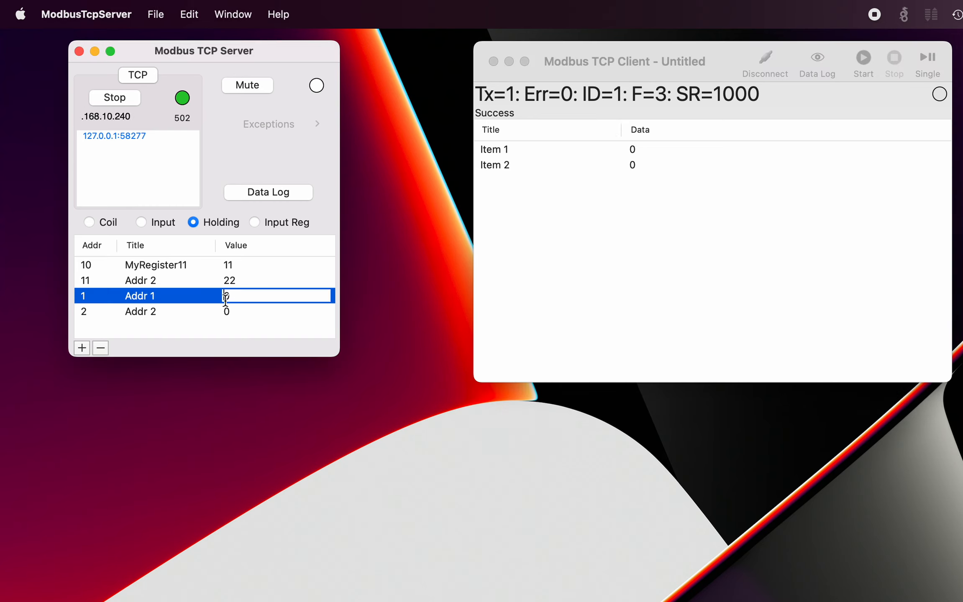
type("100")
key("Return")
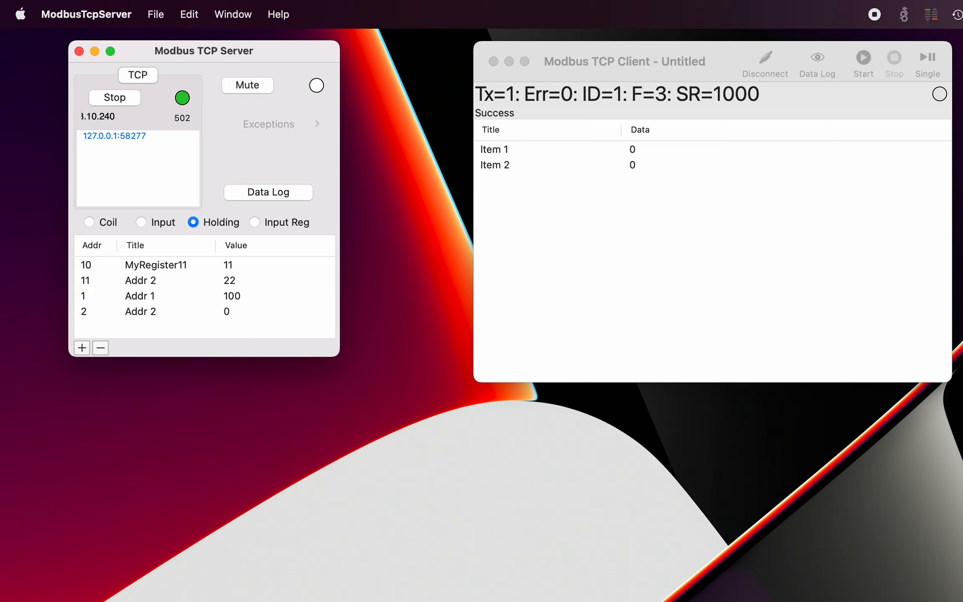
left_click(226, 314)
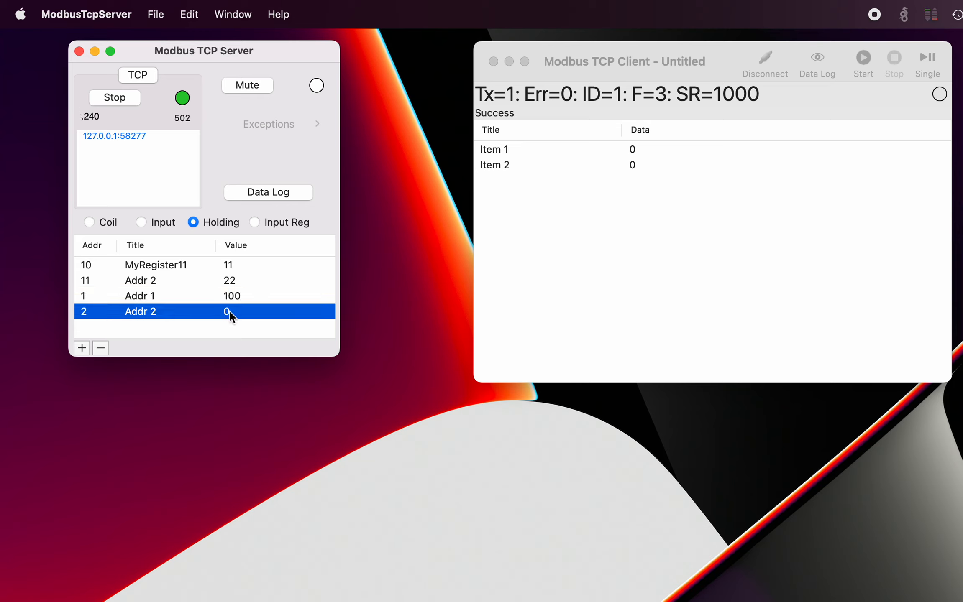
left_click(227, 313)
type("200")
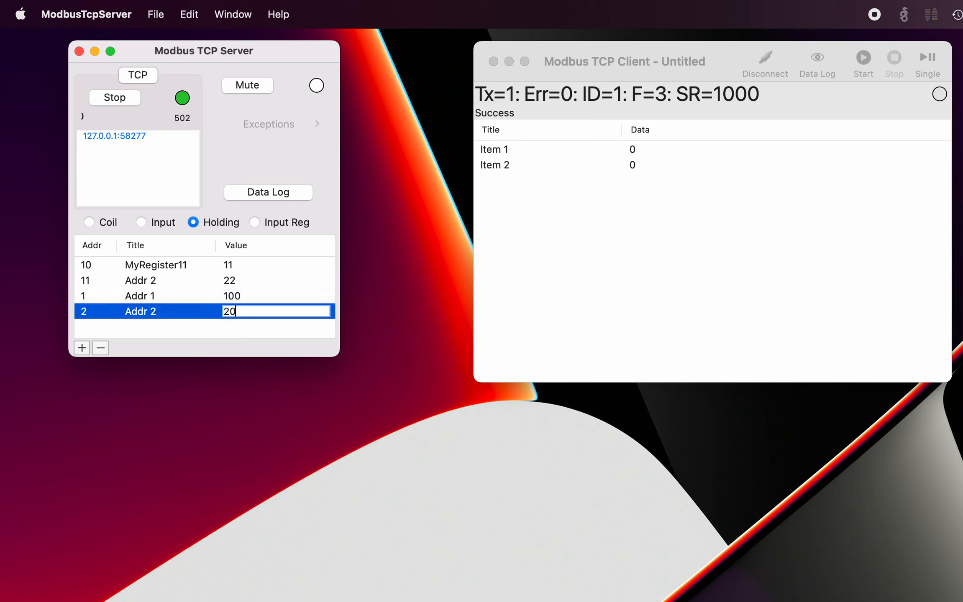
key("Return")
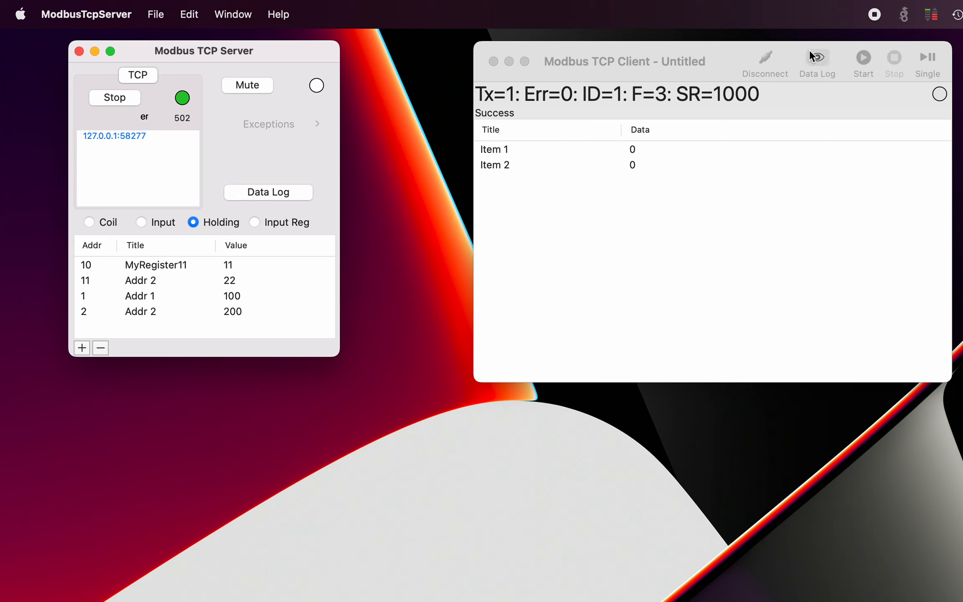
left_click(720, 55)
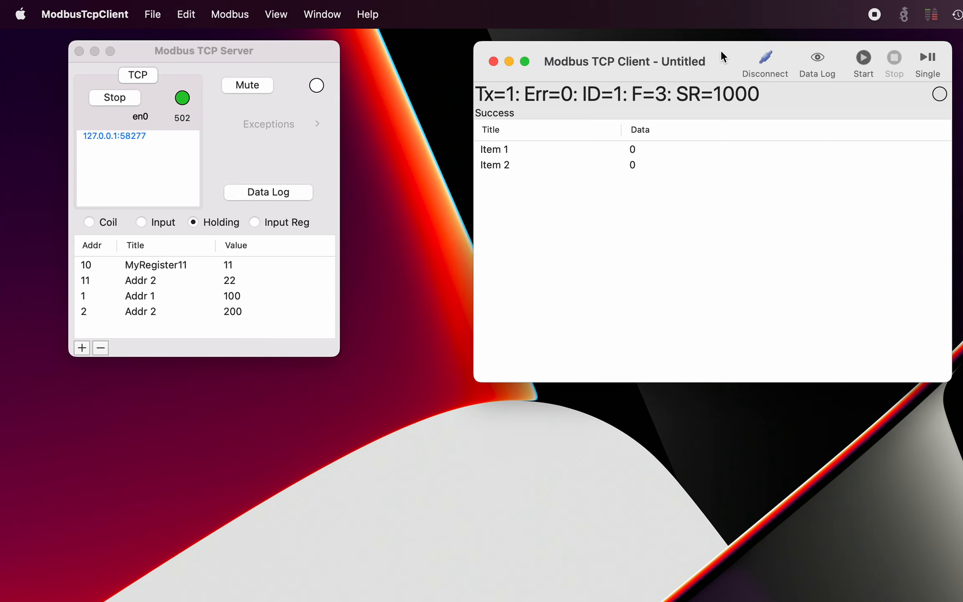
left_click(927, 56)
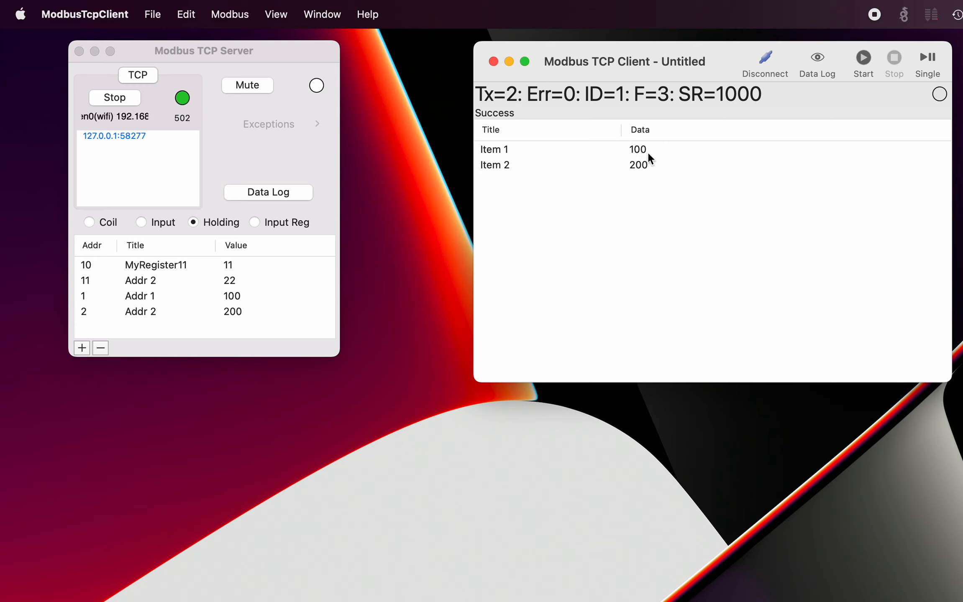
Step: Delete the holding registers at addresses 10 and 11 from the server
left_click(155, 266)
left_click(83, 265)
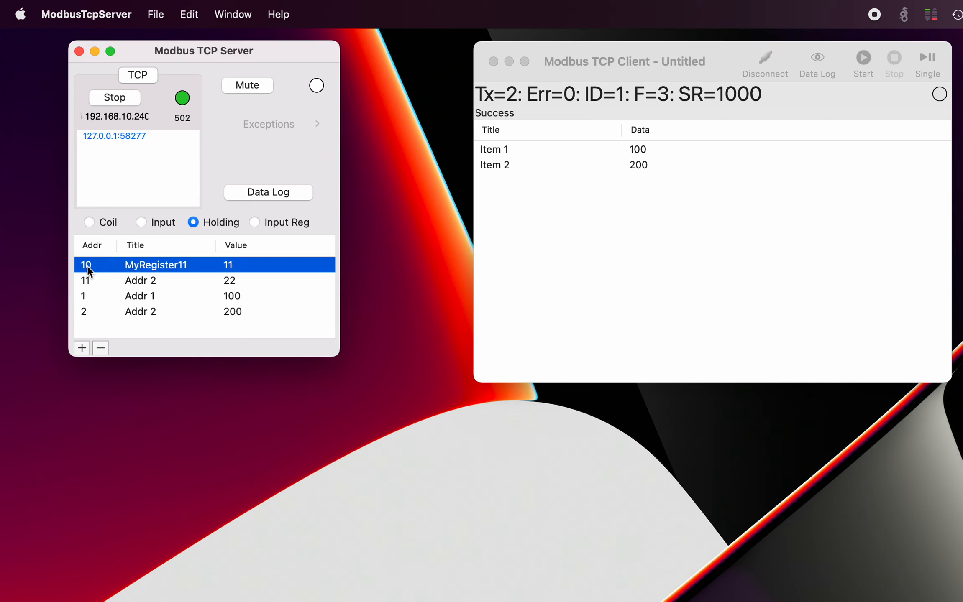
left_click(100, 348)
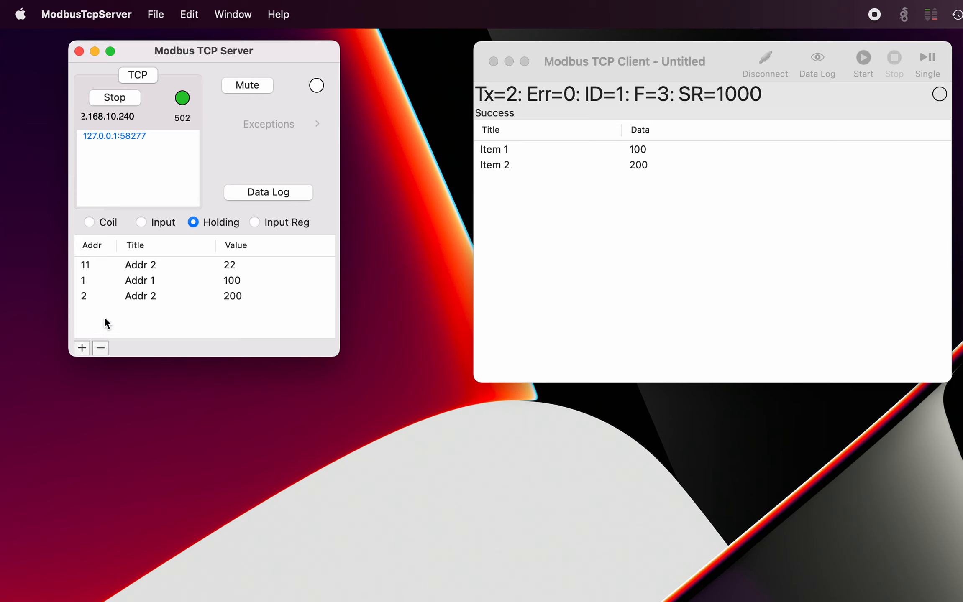
left_click(94, 266)
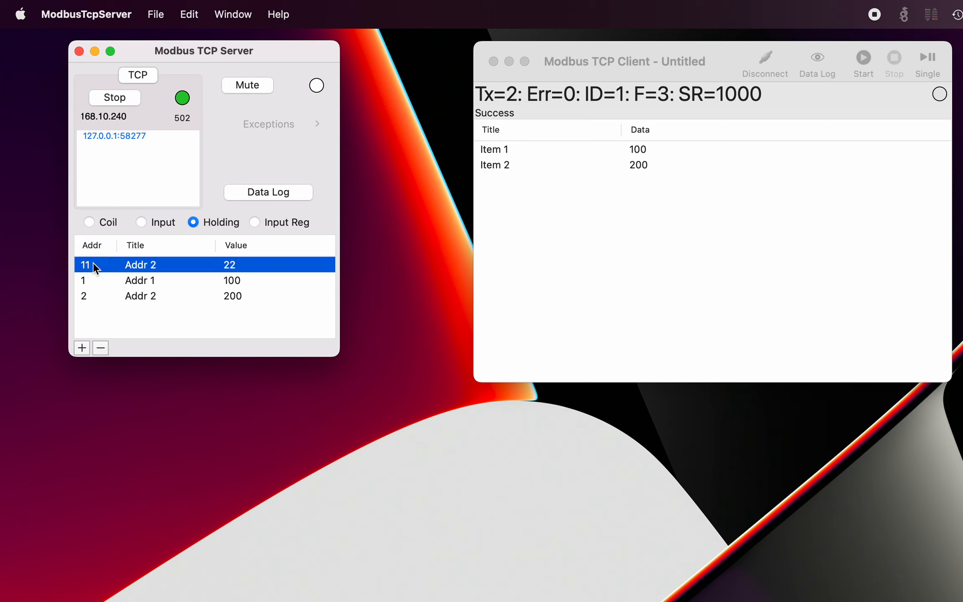
left_click(101, 348)
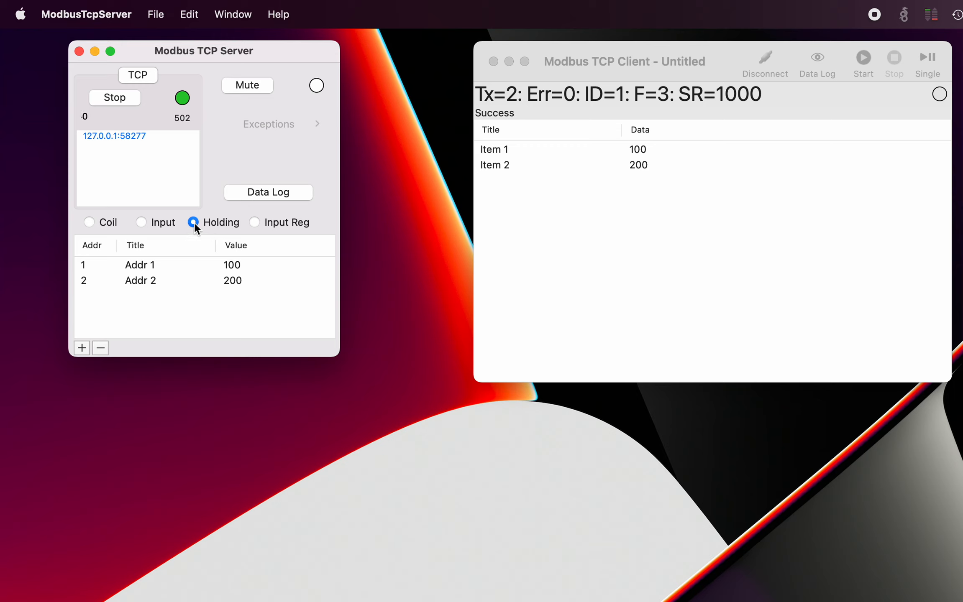
Step: Look through the server's coil and input lists, and add three input registers
left_click(88, 222)
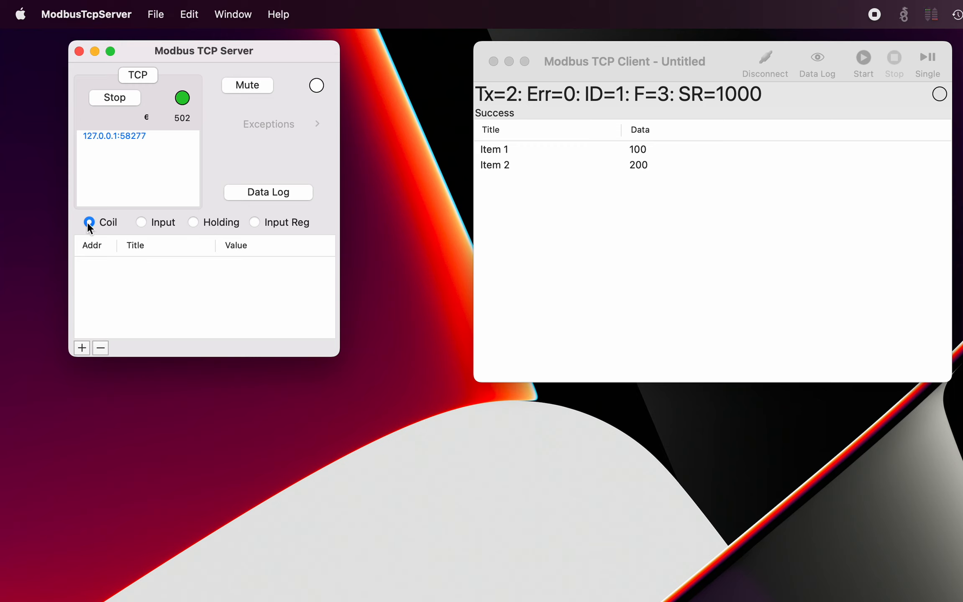
left_click(141, 222)
left_click(255, 222)
left_click(81, 349)
left_click(81, 349)
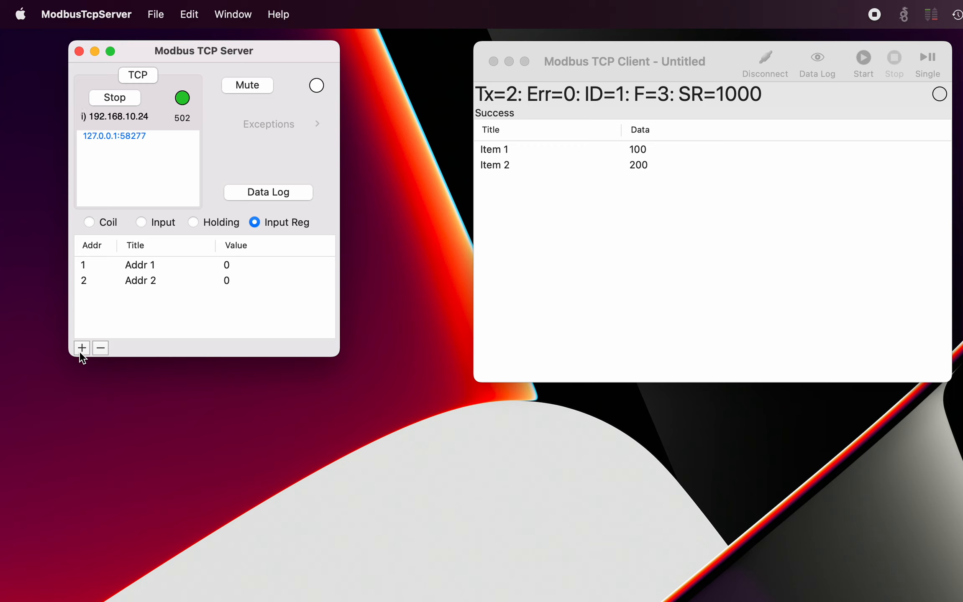
left_click(80, 350)
Step: Compare the server's holding register list with its input register list, finishing on the holding registers
left_click(193, 223)
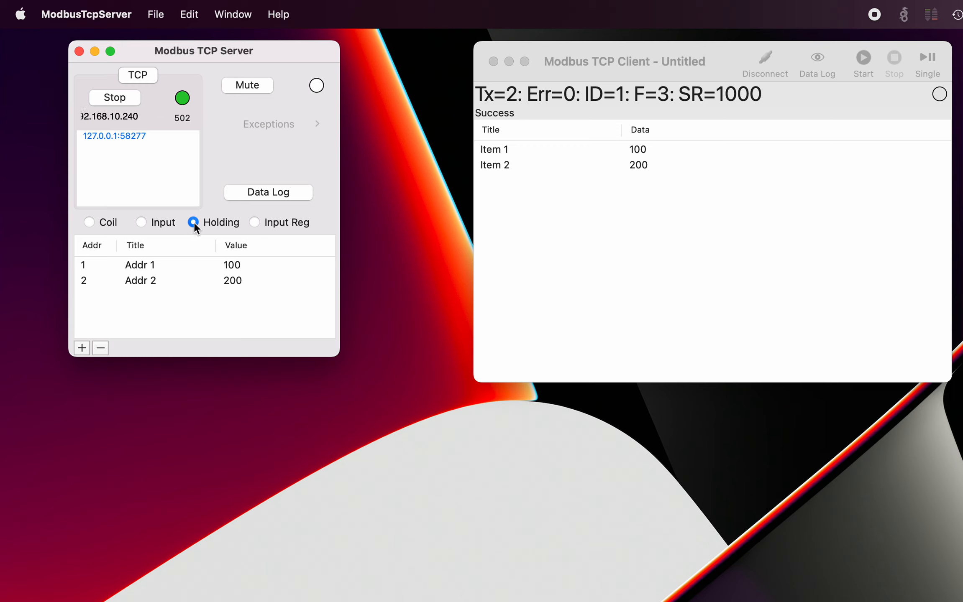
left_click(255, 222)
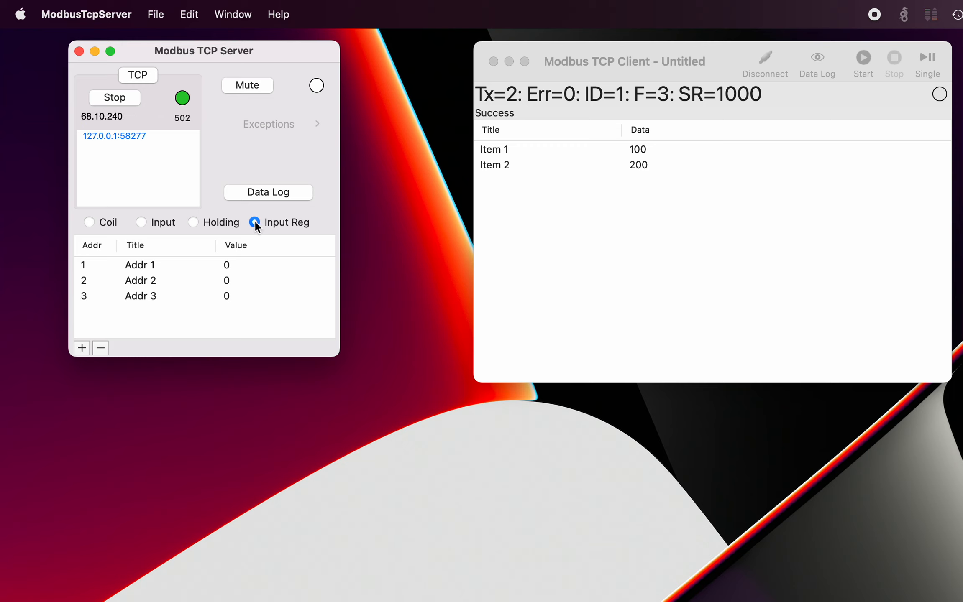
left_click(196, 222)
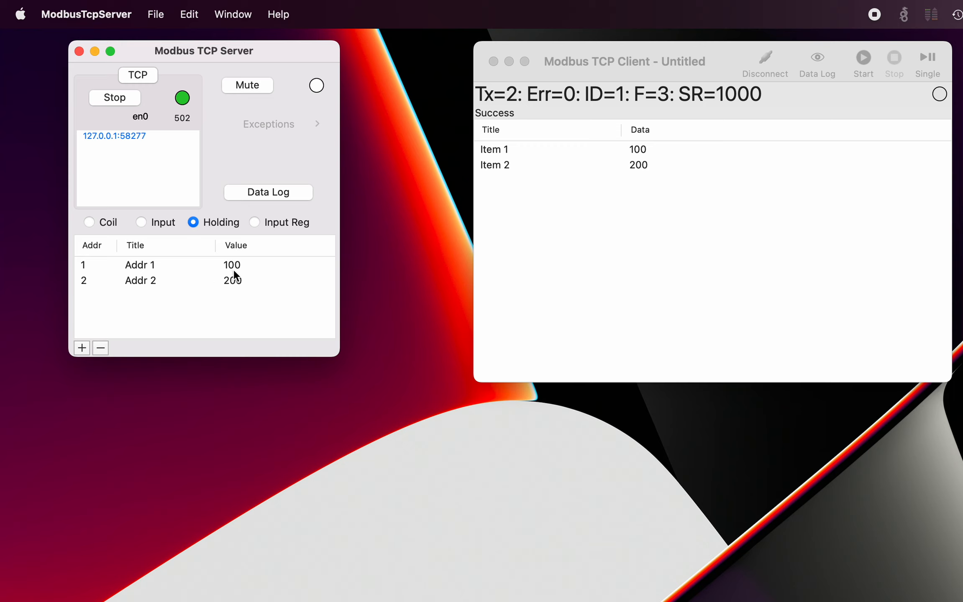
Step: Change the value format of the holding registers at addresses 1 and 2 to Hexadecimal
mouse_move(234, 269)
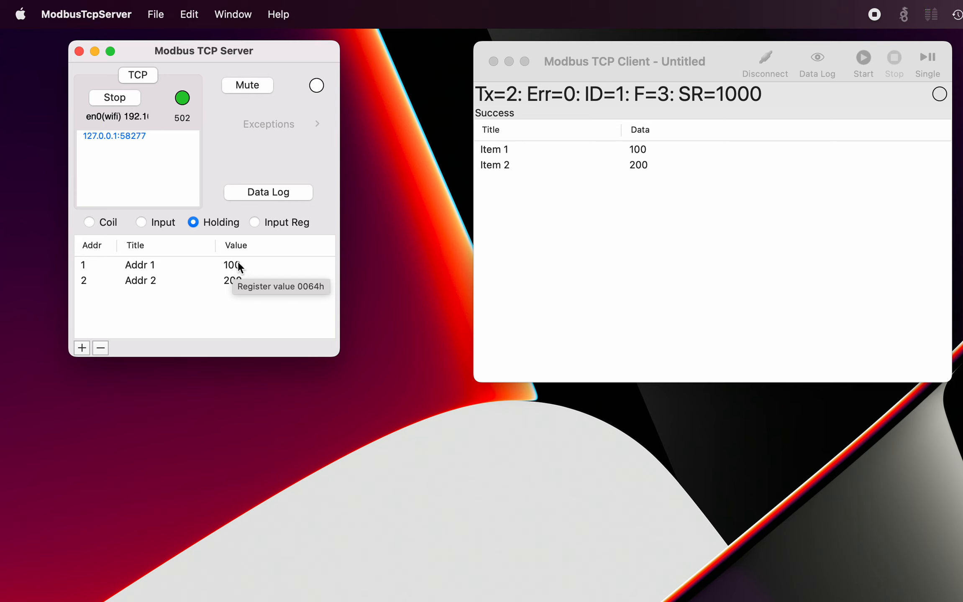
right_click(232, 263)
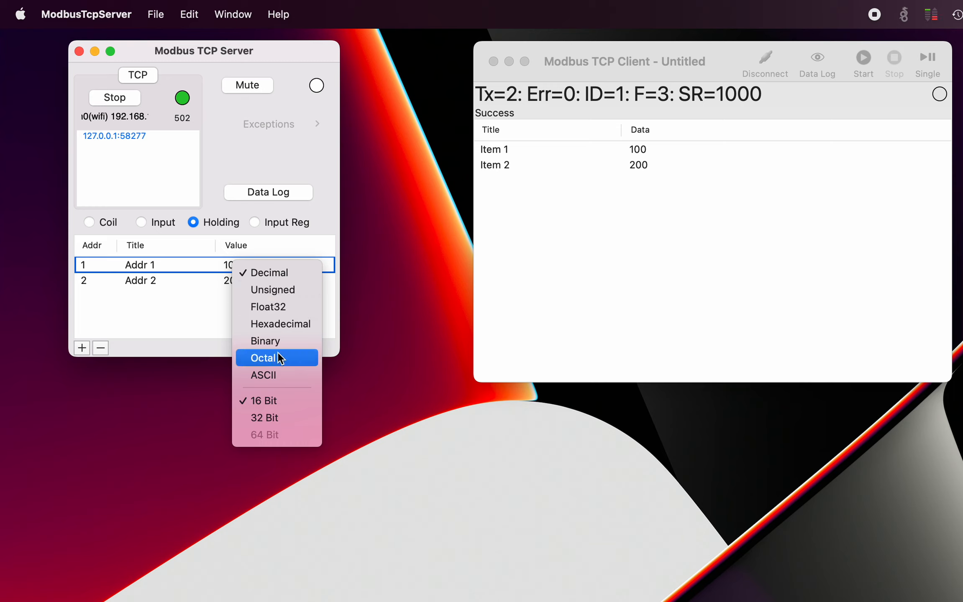
left_click(290, 325)
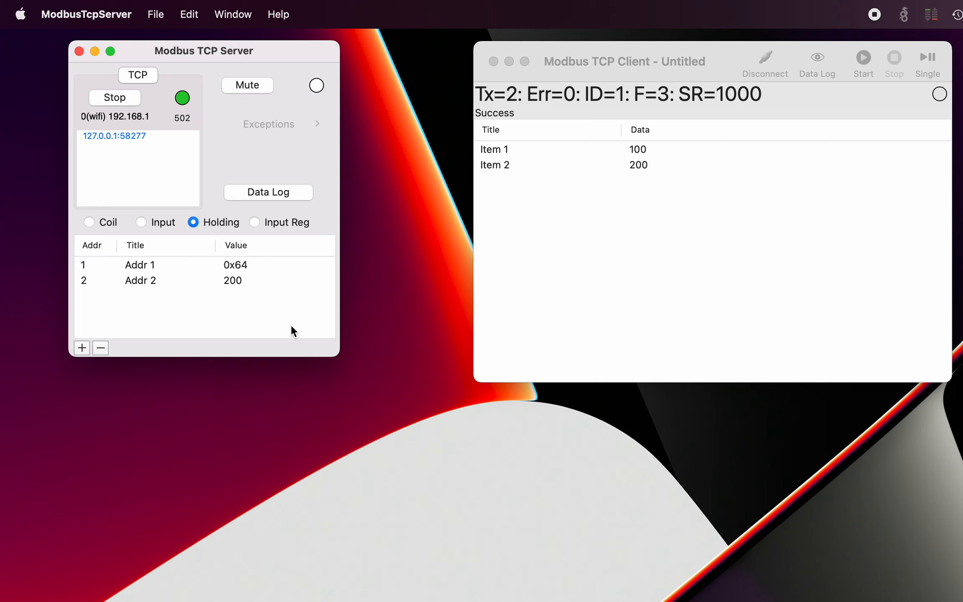
left_click(234, 280)
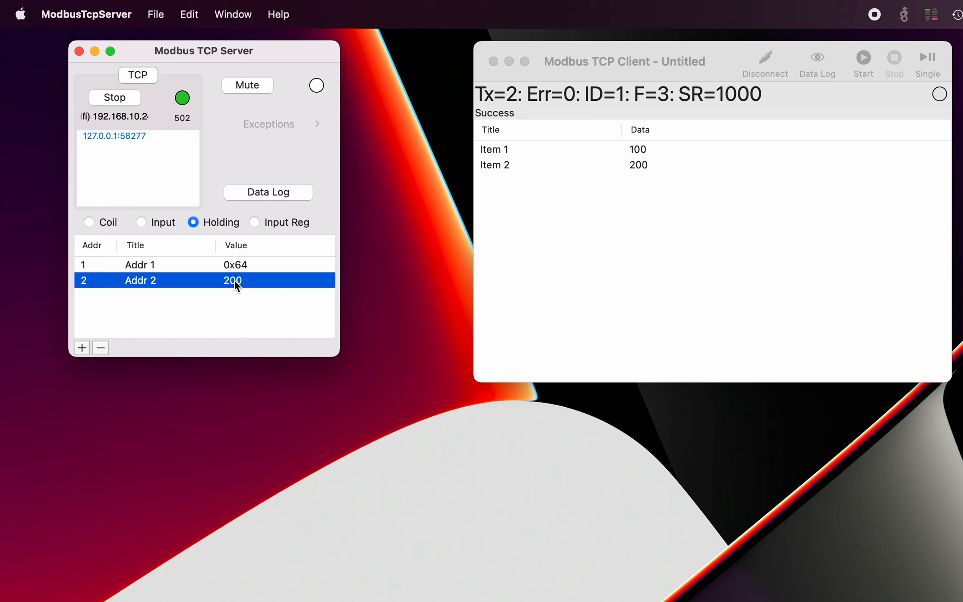
right_click(234, 281)
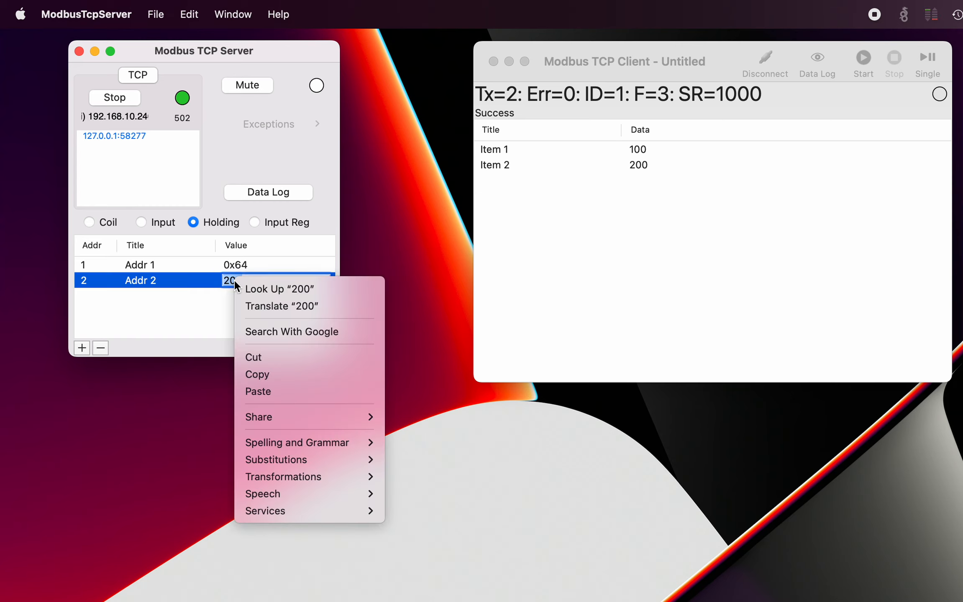
left_click(199, 283)
left_click(199, 283)
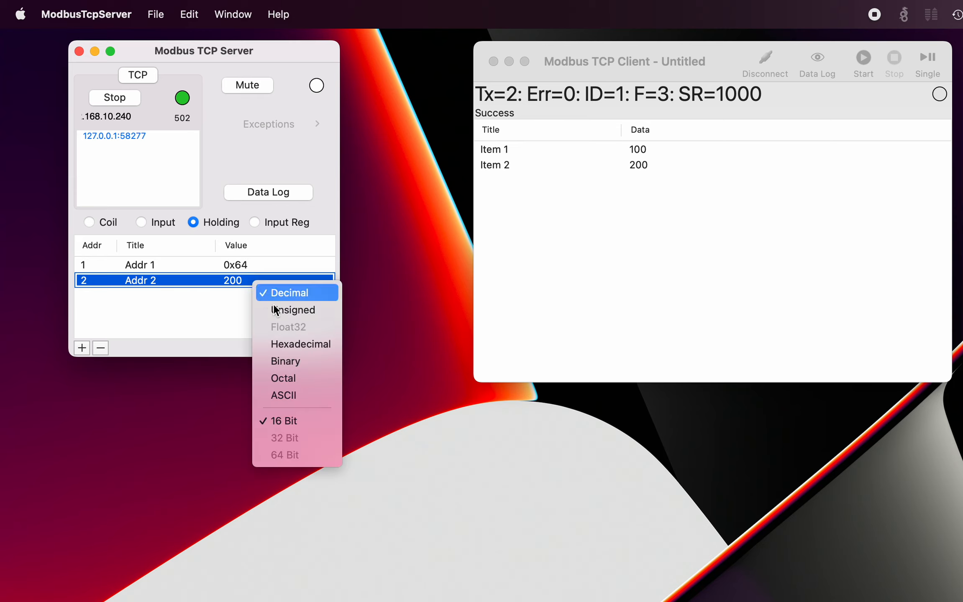
left_click(295, 344)
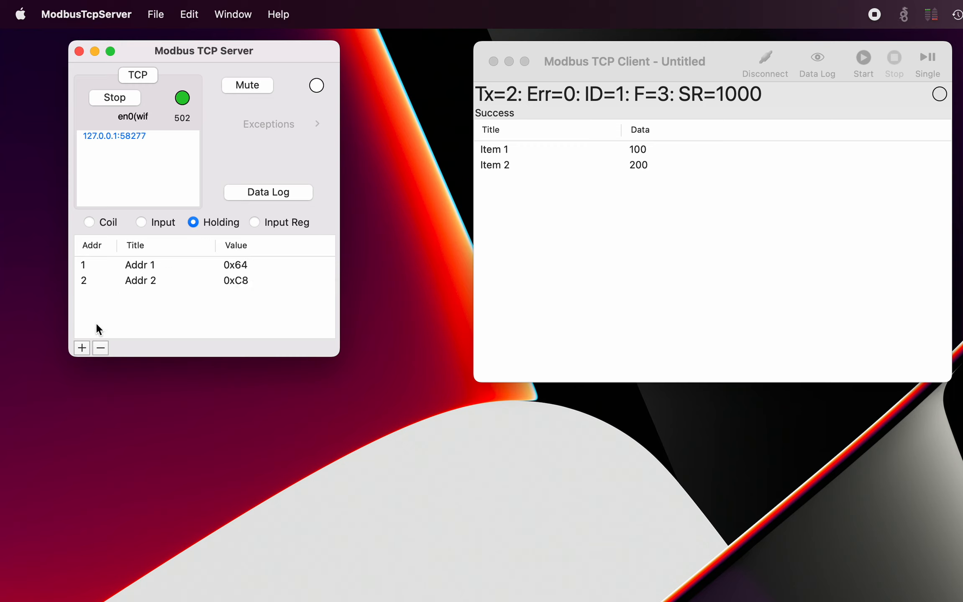
Step: Add holding registers at addresses 3 and 4, and set the values of those at addresses 2 and 1 to 0
left_click(81, 348)
left_click(81, 347)
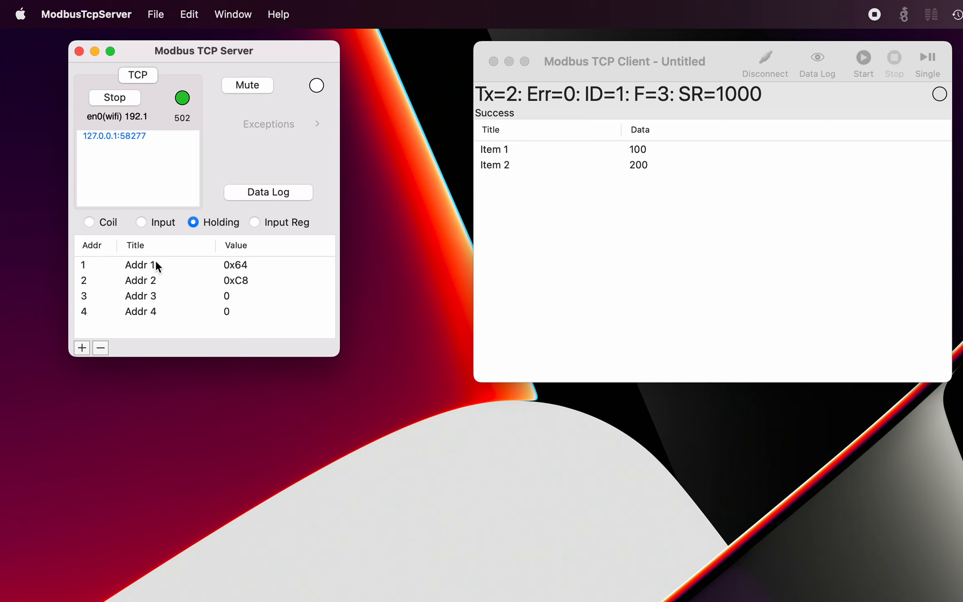
left_click(241, 281)
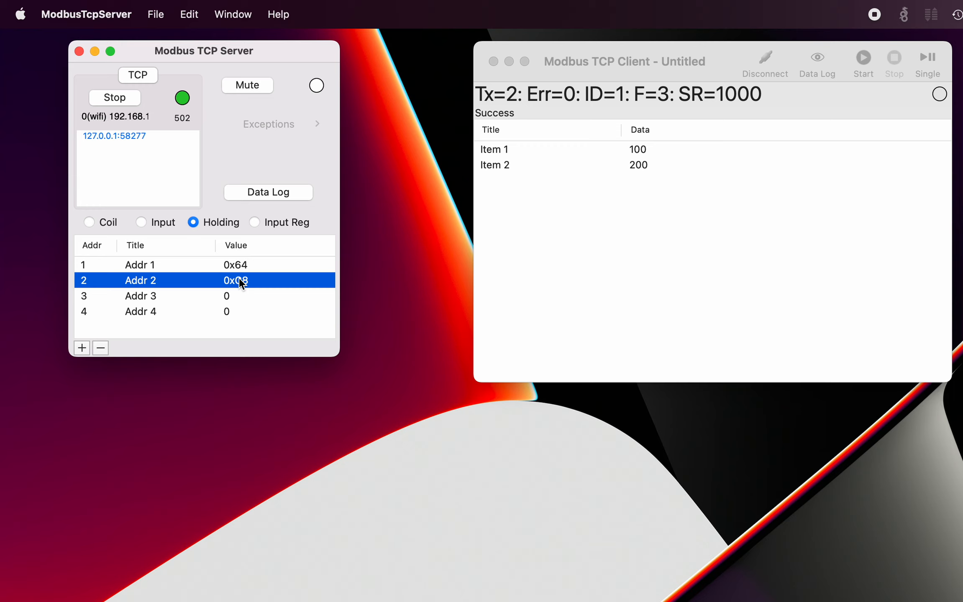
left_click(249, 283)
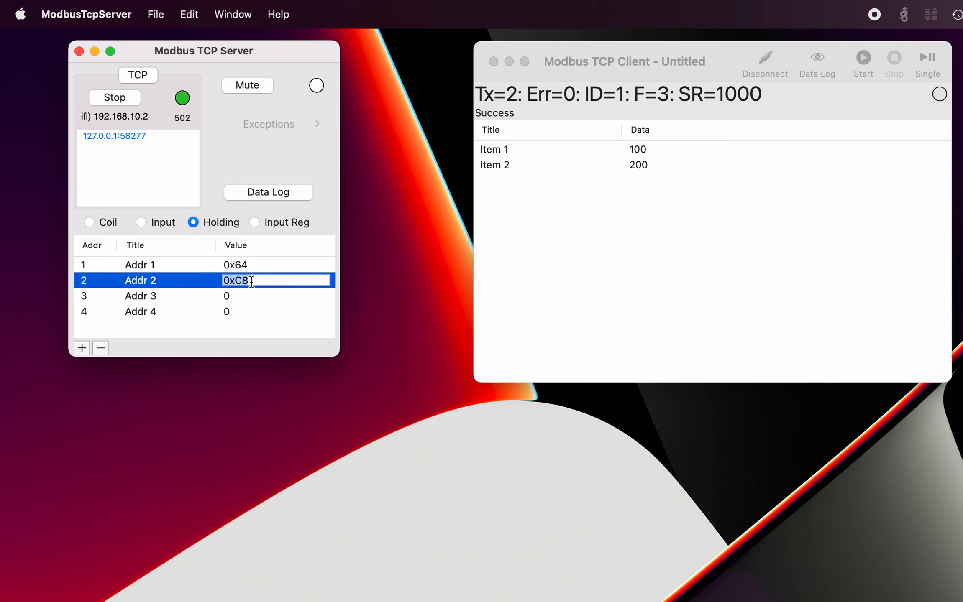
type("0")
key("Return")
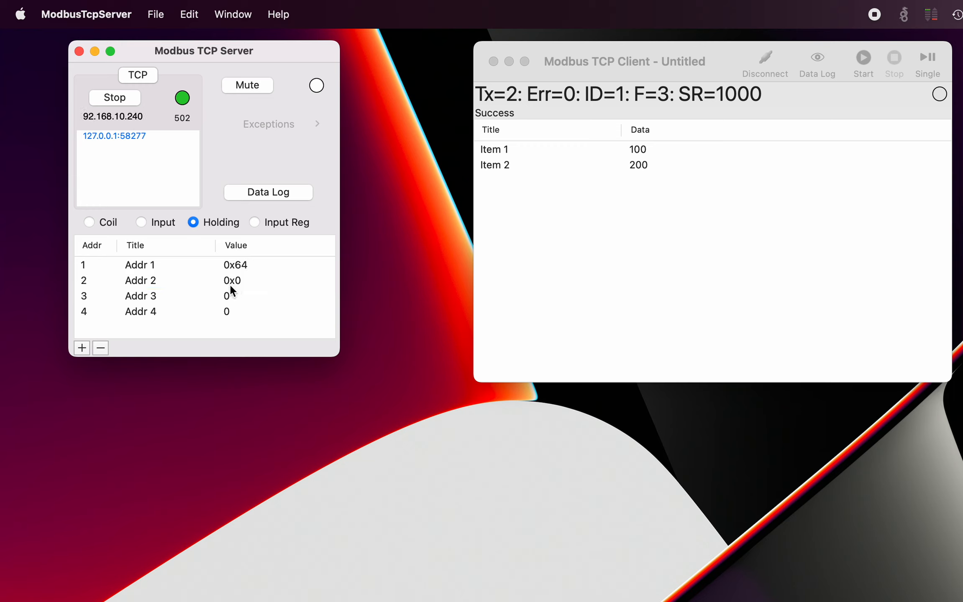
double_click(240, 267)
right_click(241, 266)
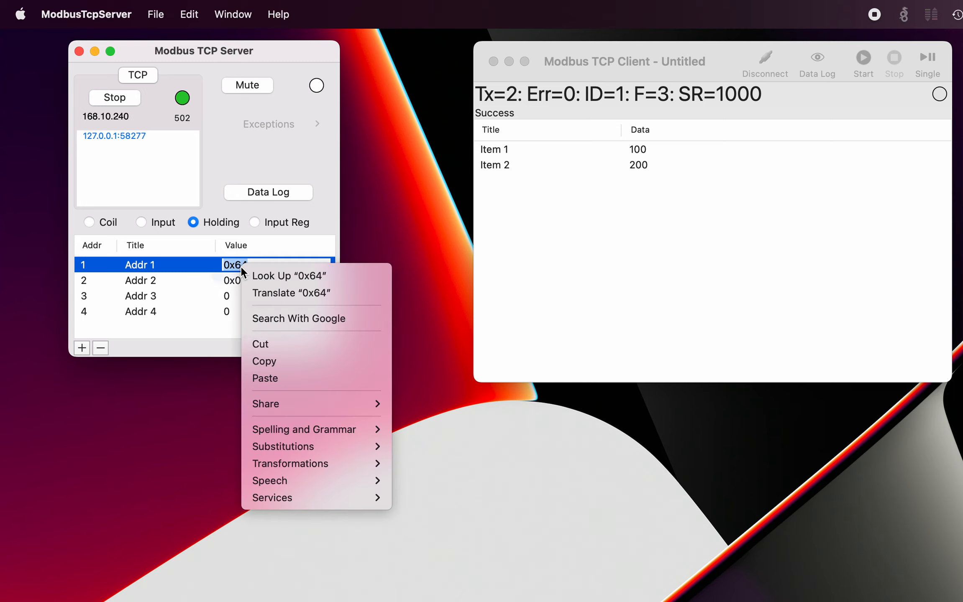
left_click(215, 261)
type("0")
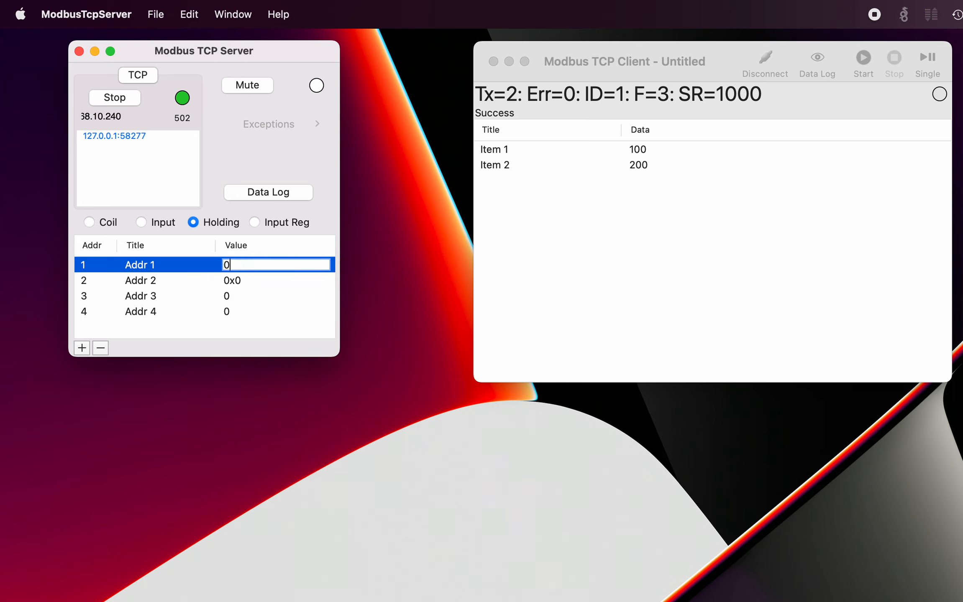
key("Return")
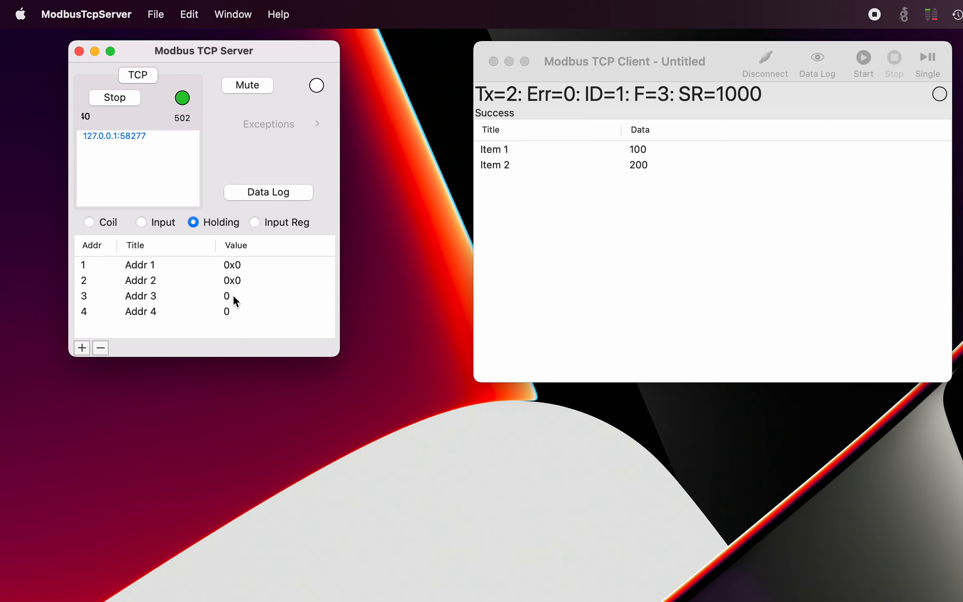
Step: Change the value format of the holding registers at addresses 3 and 4 to Hexadecimal
left_click(203, 295)
right_click(203, 295)
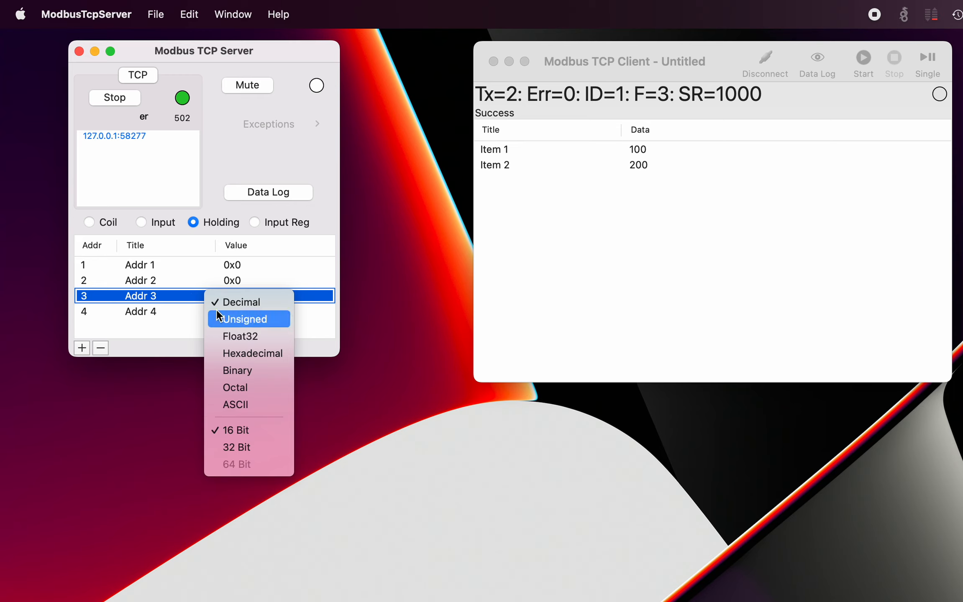
left_click(234, 356)
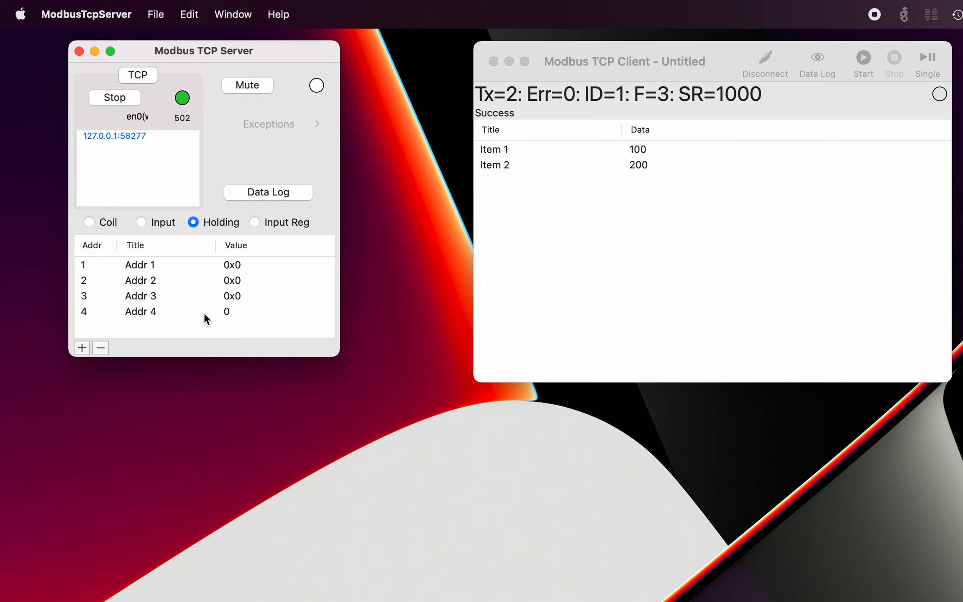
right_click(204, 311)
left_click(239, 375)
Step: Set the holding register at address 1 to 32 Bit and widen the server window up to the client window's edge
mouse_move(237, 298)
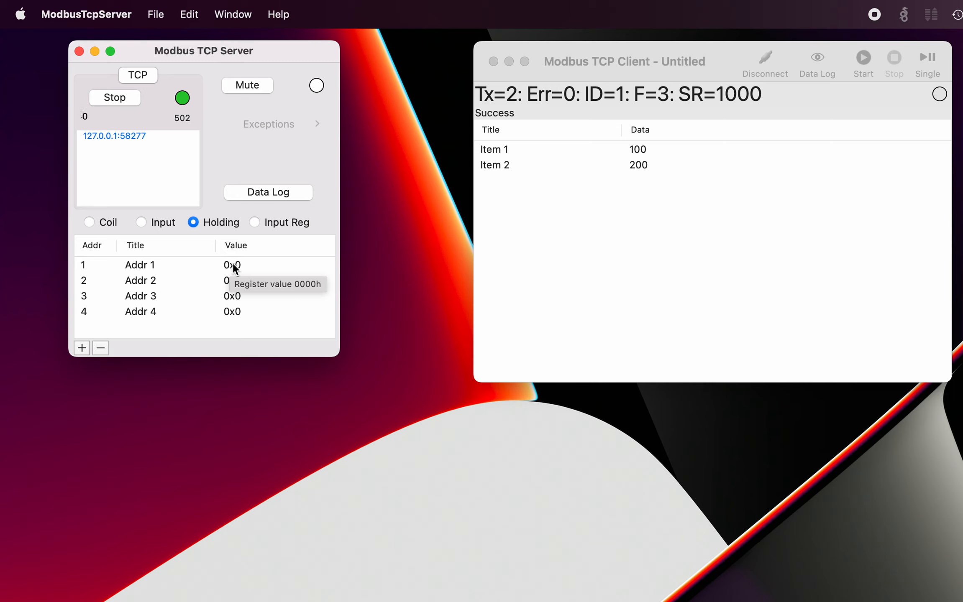
right_click(236, 269)
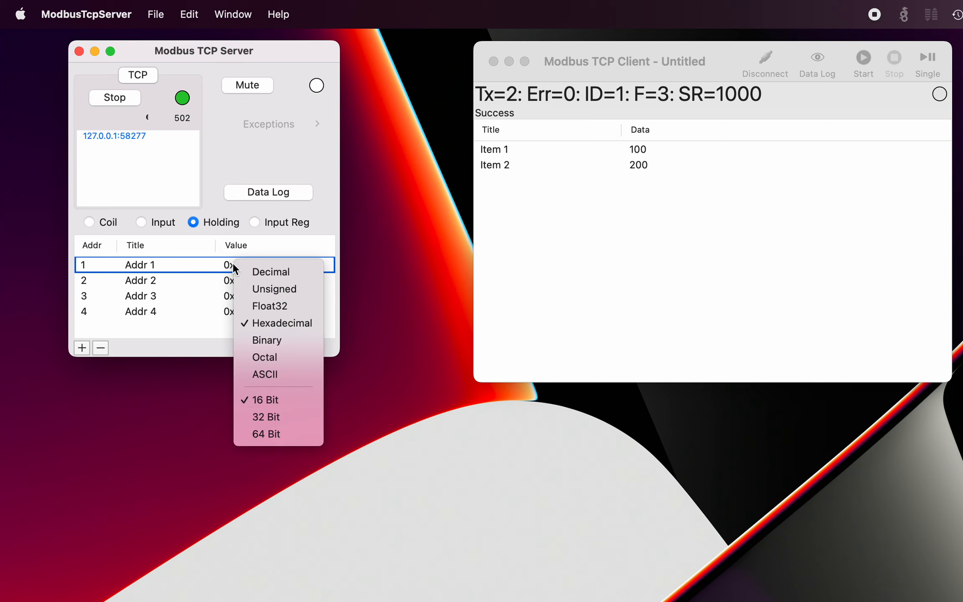
left_click(272, 416)
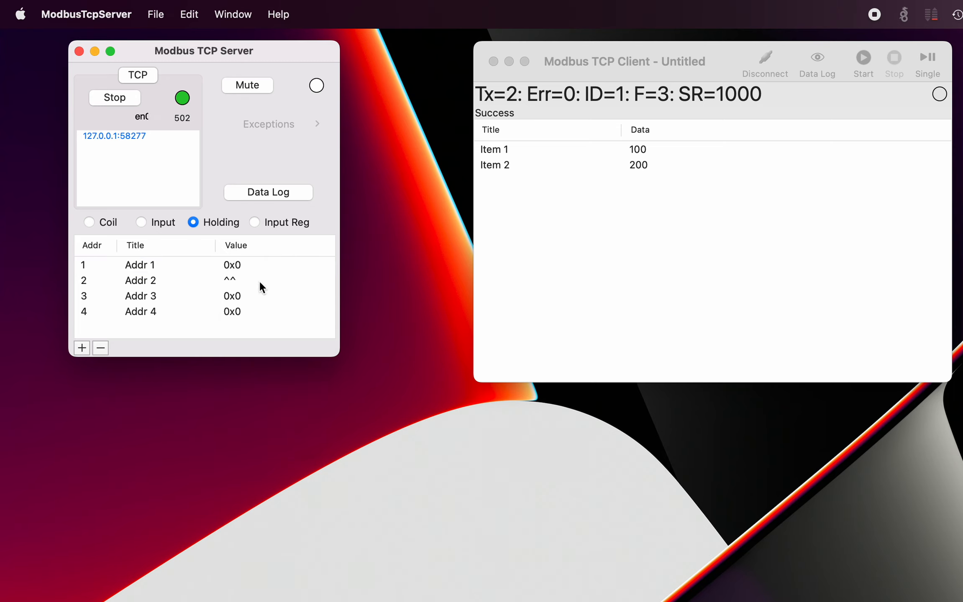
left_click(240, 267)
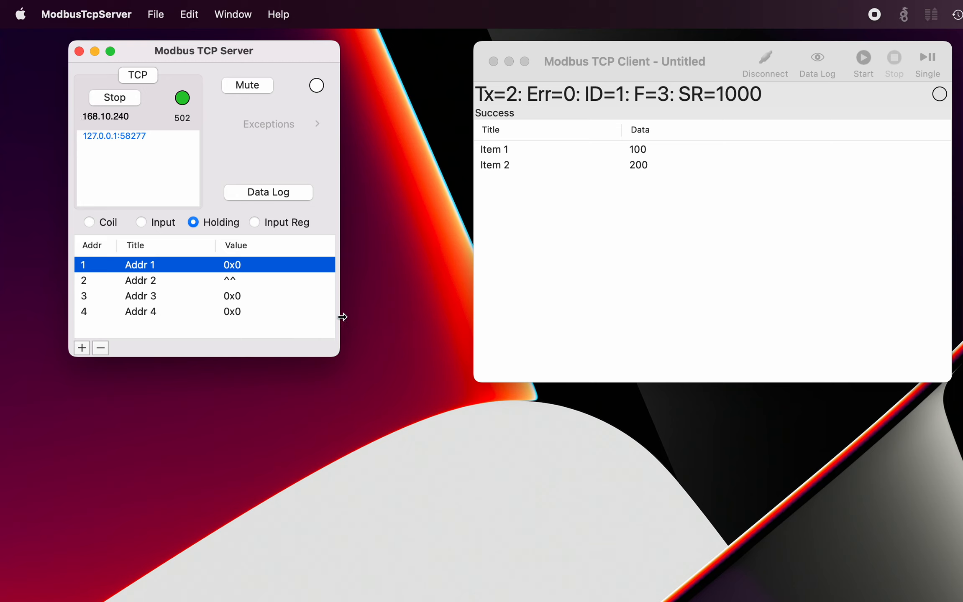
left_click_drag(339, 318, 470, 334)
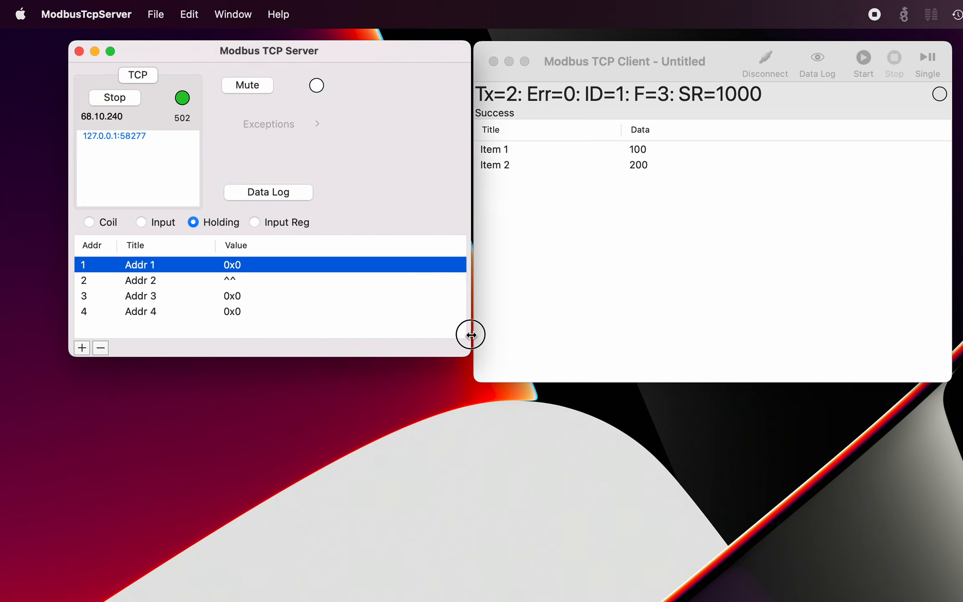
Step: Switch the value format of the 32-bit holding register at address 1 to Binary and back to Hexadecimal
right_click(271, 264)
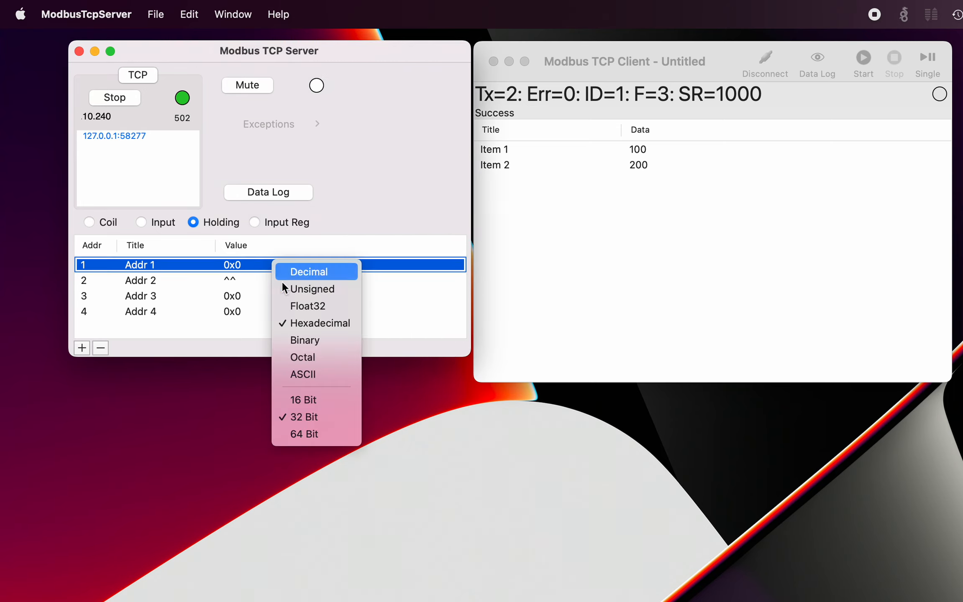
left_click(315, 341)
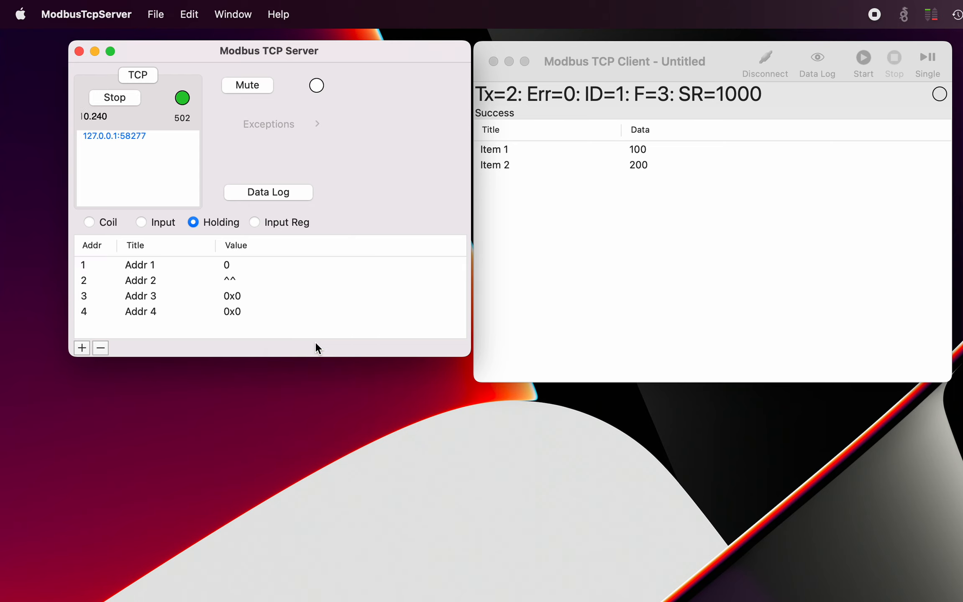
left_click(243, 264)
right_click(244, 264)
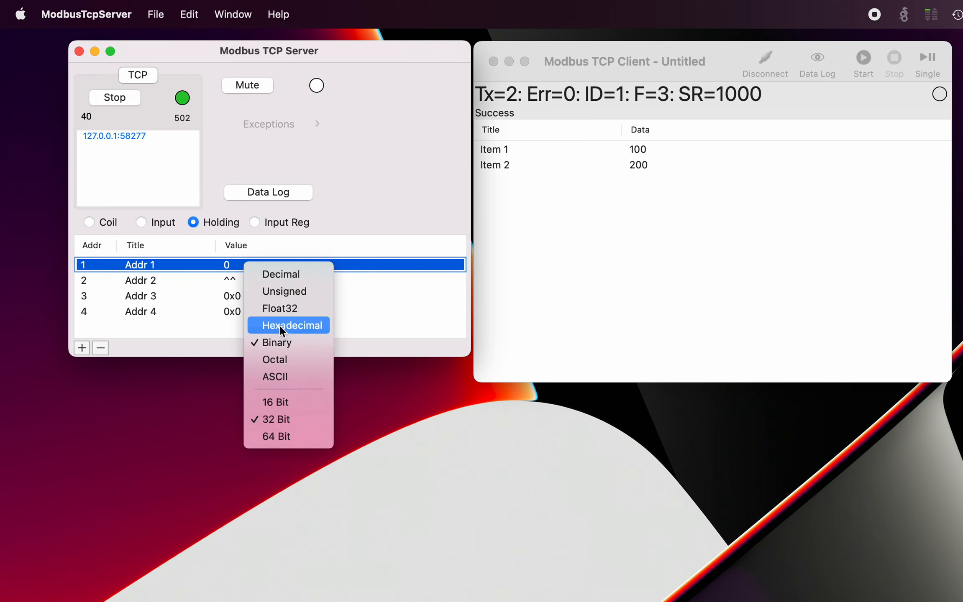
left_click(279, 325)
Step: Set the value of the 32-bit holding register at address 1 to 0xFFFFFFFF
left_click(243, 266)
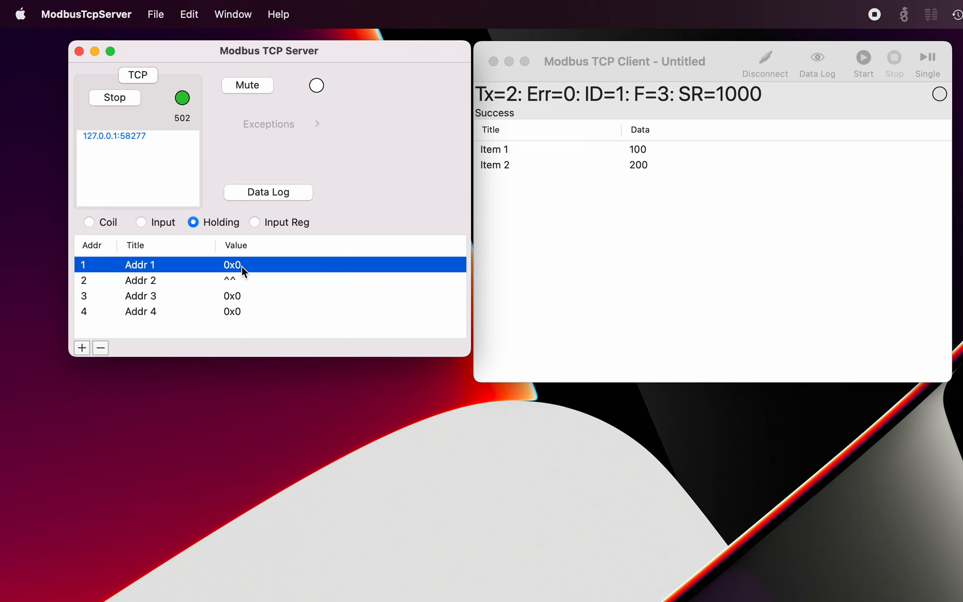
left_click(239, 266)
key("BackSpace")
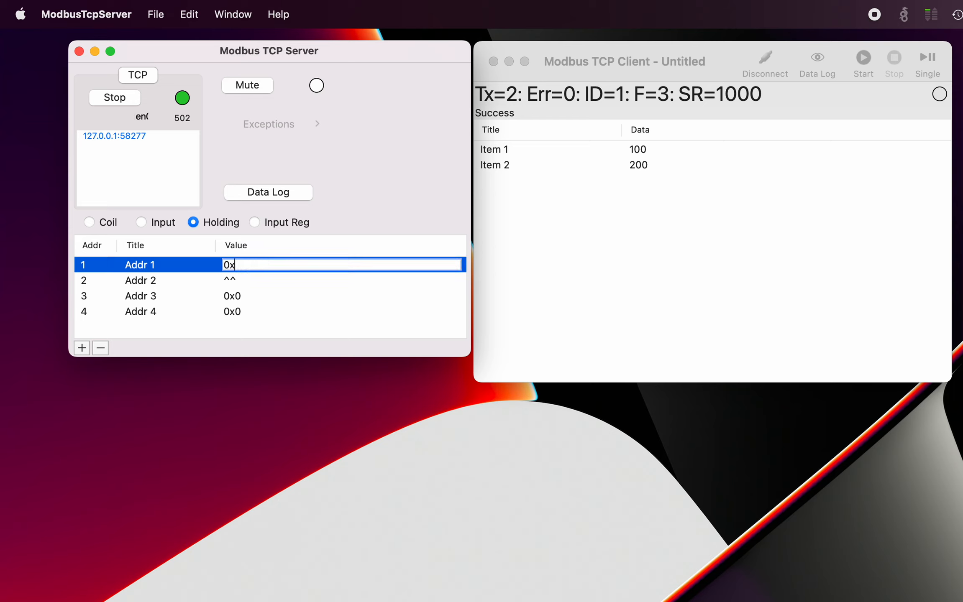
type("FFFFFFFF")
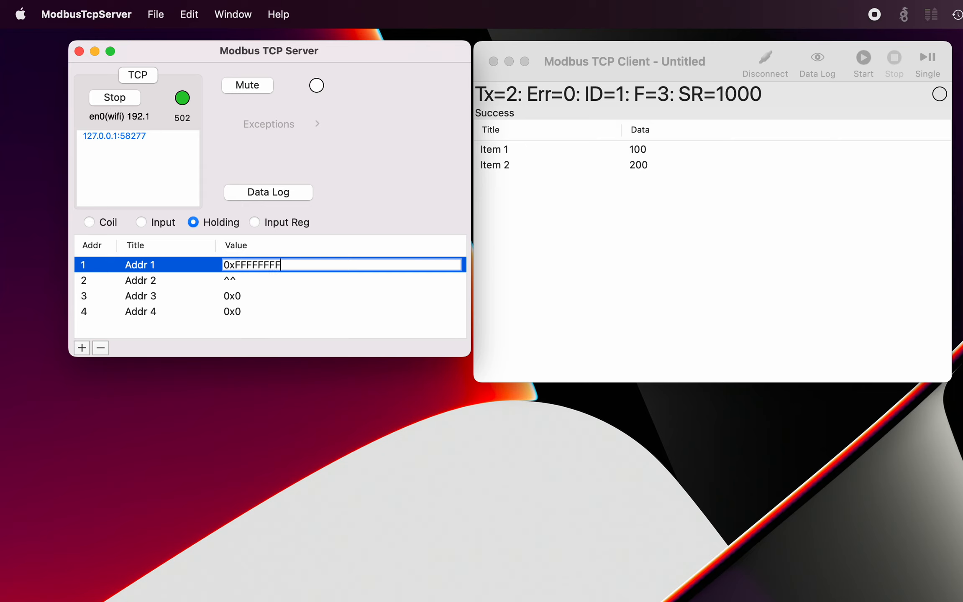
key("Return")
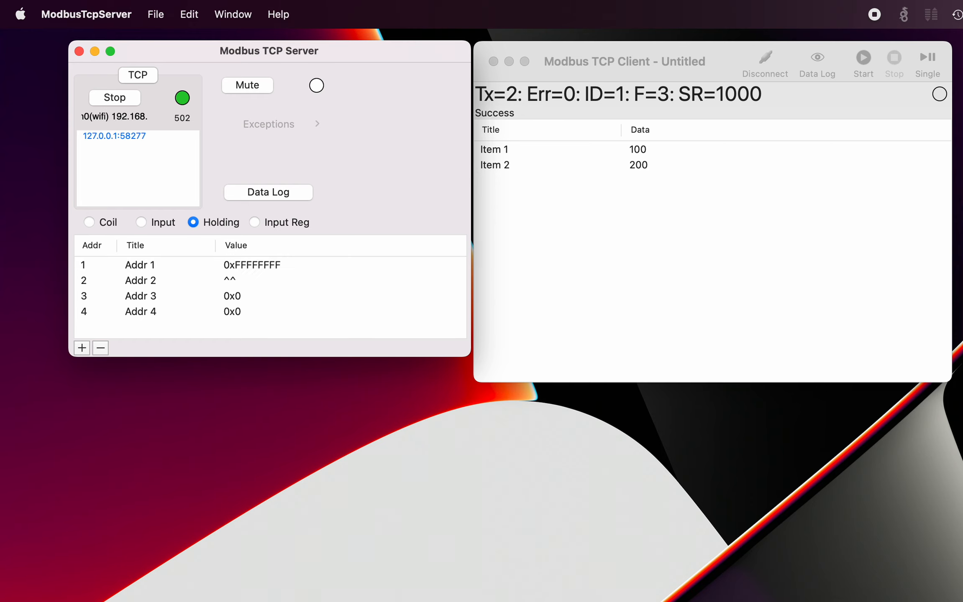
Step: Change the value format of the 32-bit holding register at address 1 to Binary
left_click(276, 265)
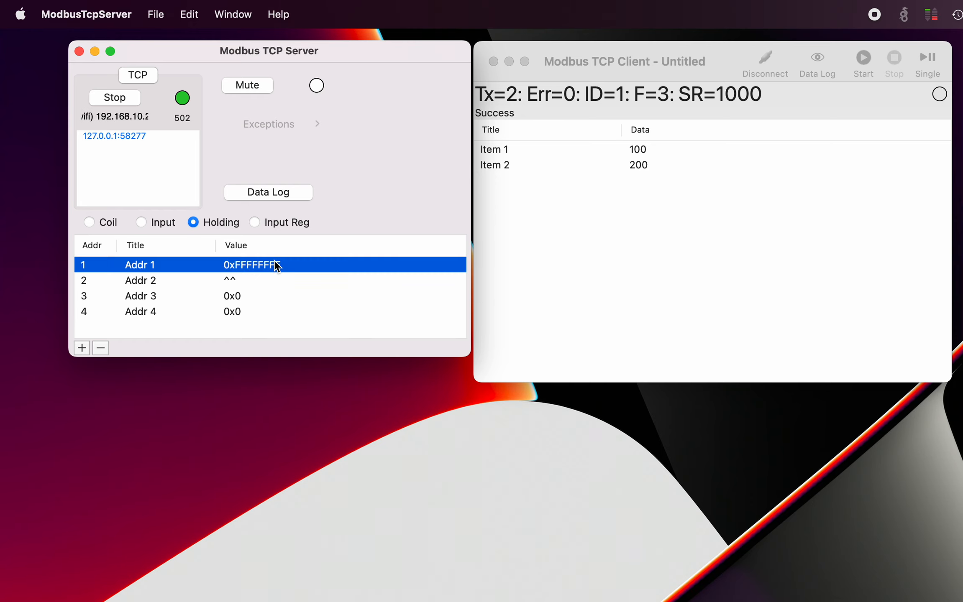
right_click(276, 265)
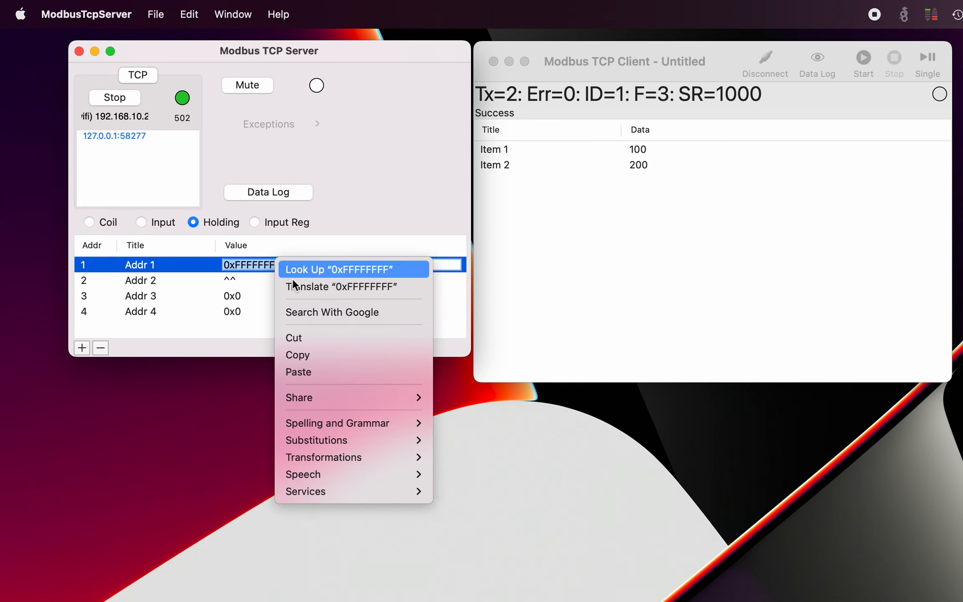
left_click(198, 261)
left_click(197, 268)
right_click(198, 268)
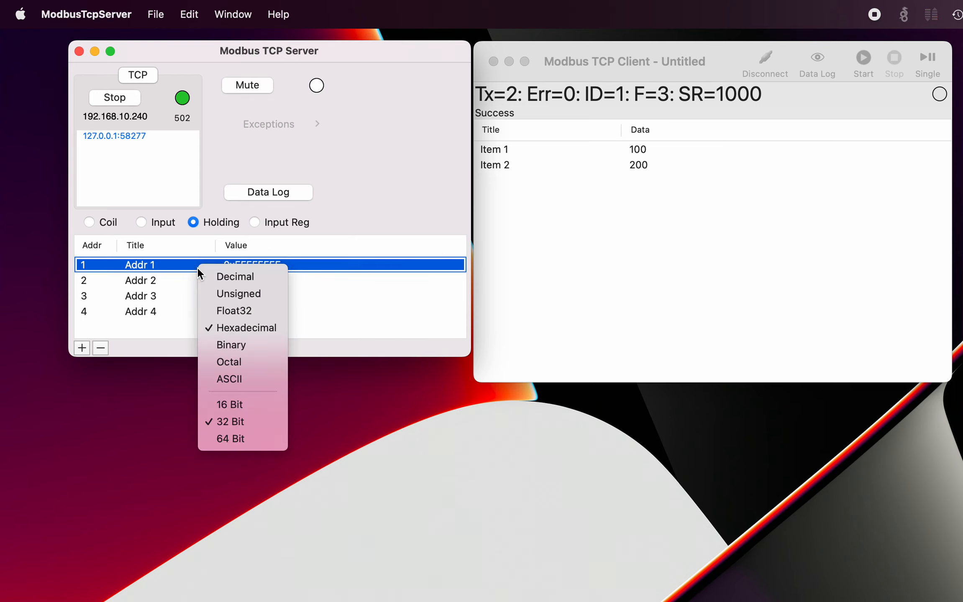
left_click(238, 346)
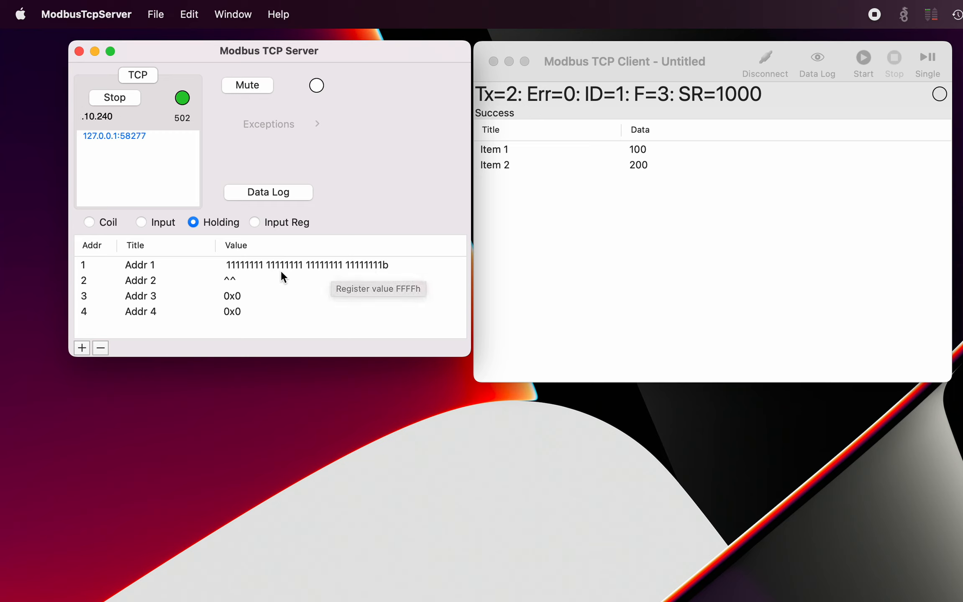
Step: Set the holding register at address 1 back to 16 Bit and change its value format to Hexadecimal
right_click(350, 264)
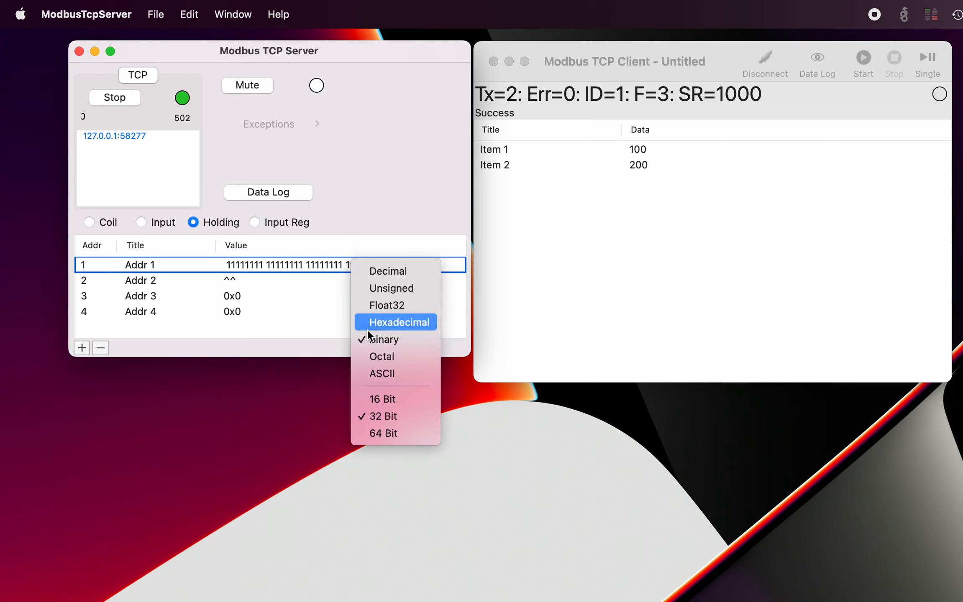
left_click(389, 399)
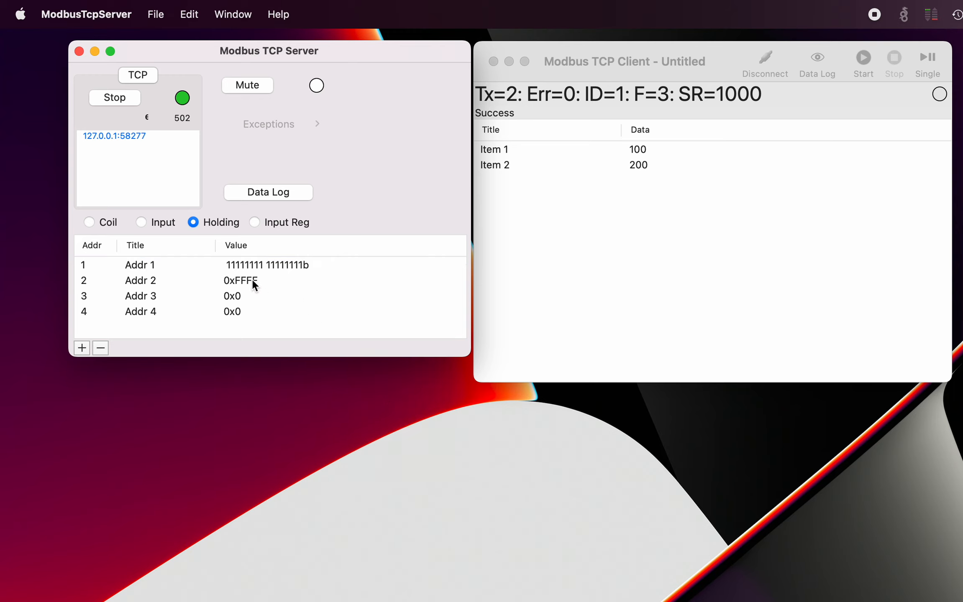
right_click(269, 265)
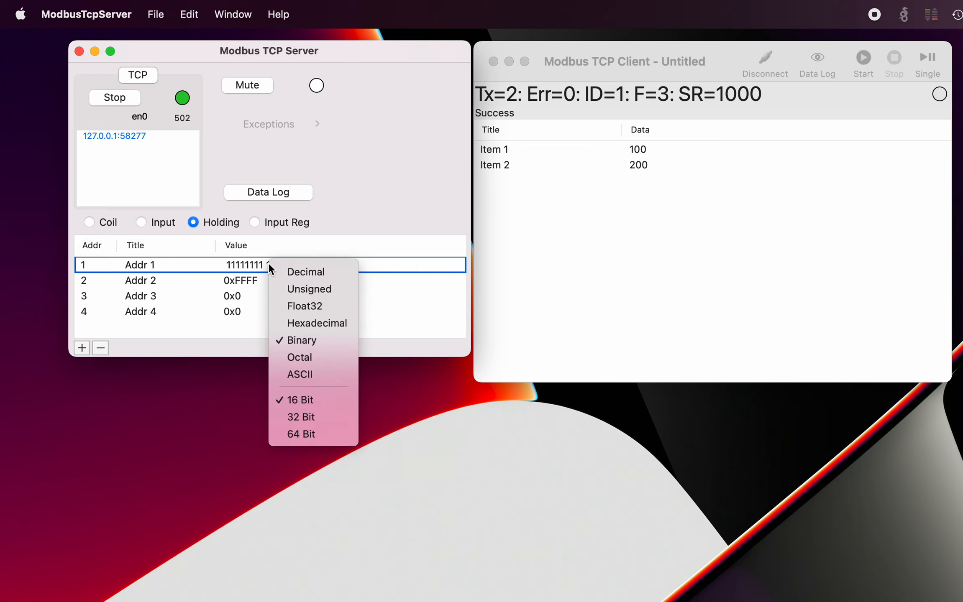
left_click(302, 324)
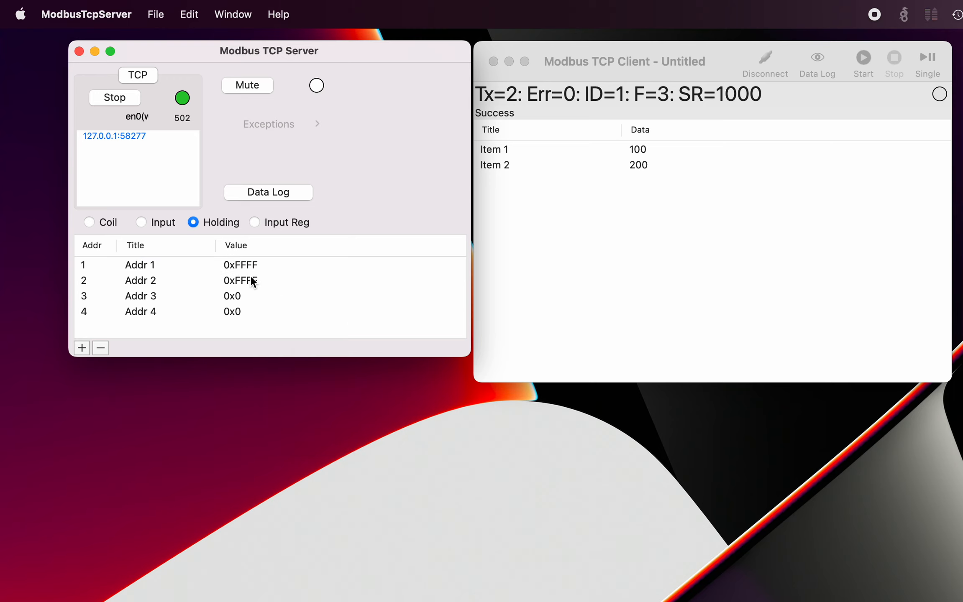
Step: Set the value of the 16-bit holding register at address 1 to 0xA1A2
left_click(257, 264)
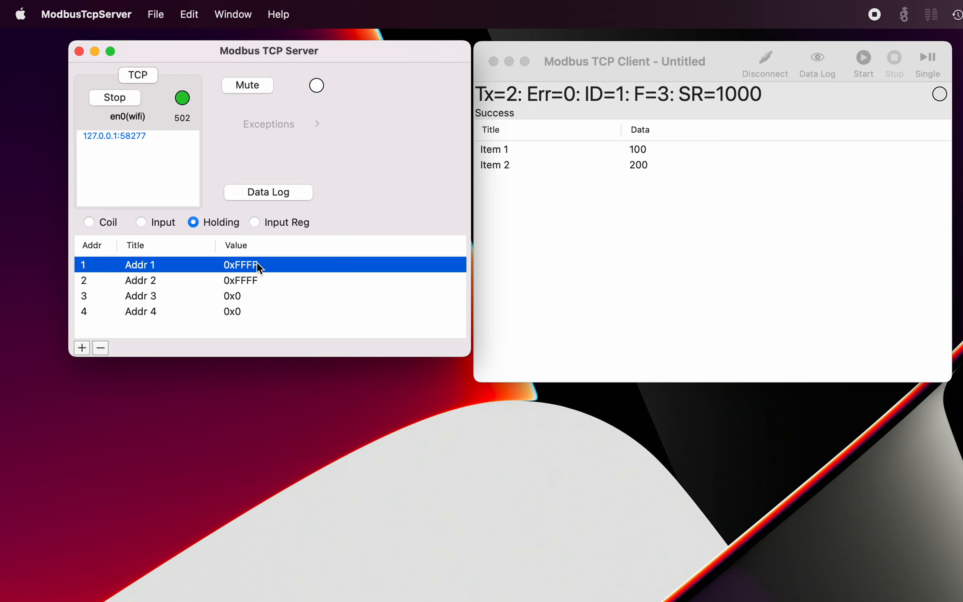
left_click(247, 265)
left_click(247, 266)
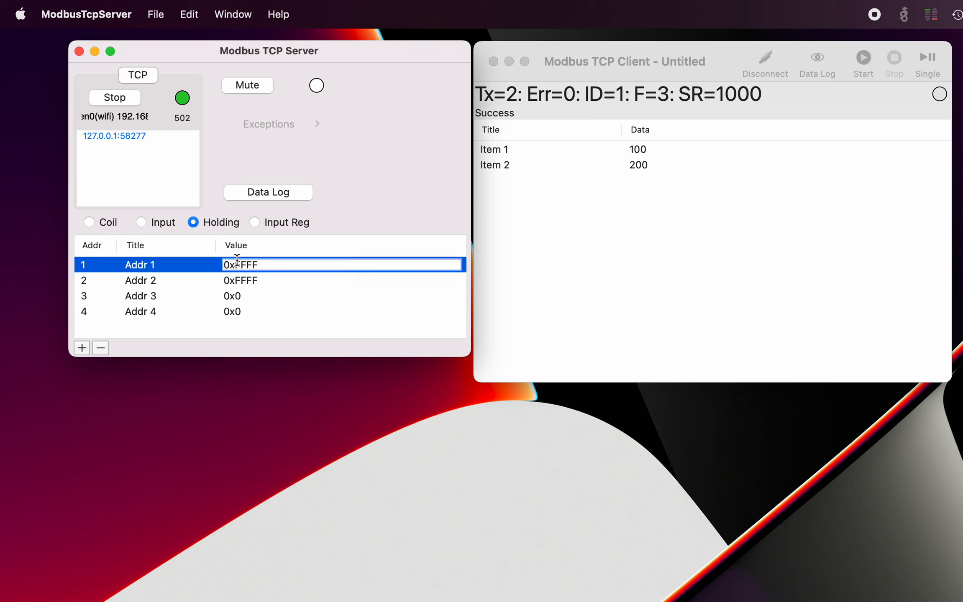
left_click(236, 261)
left_click_drag(237, 260, 278, 266)
type("A1A2")
Step: Set the value of the holding register at address 2 to B1B2
left_click(253, 281)
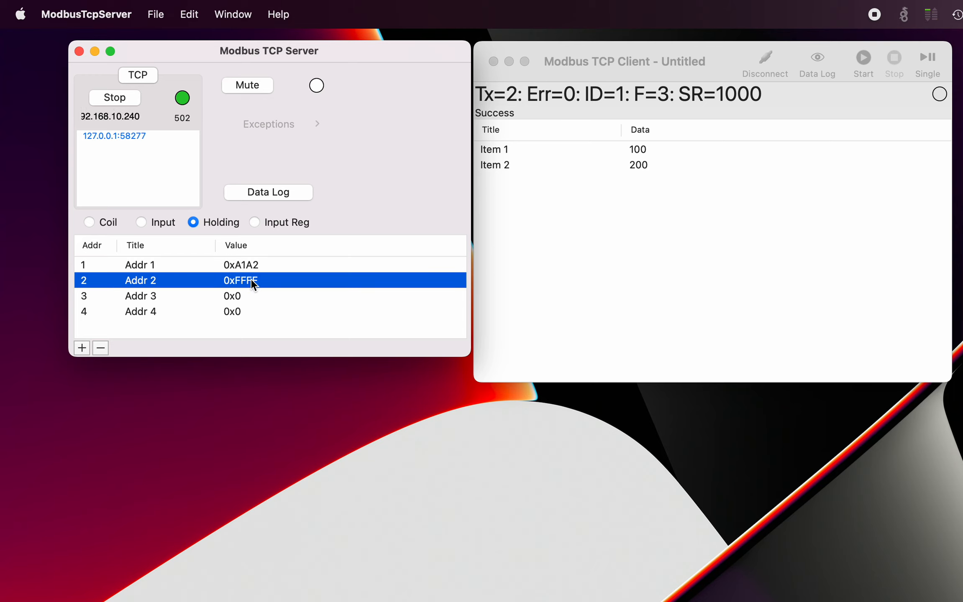
left_click(236, 285)
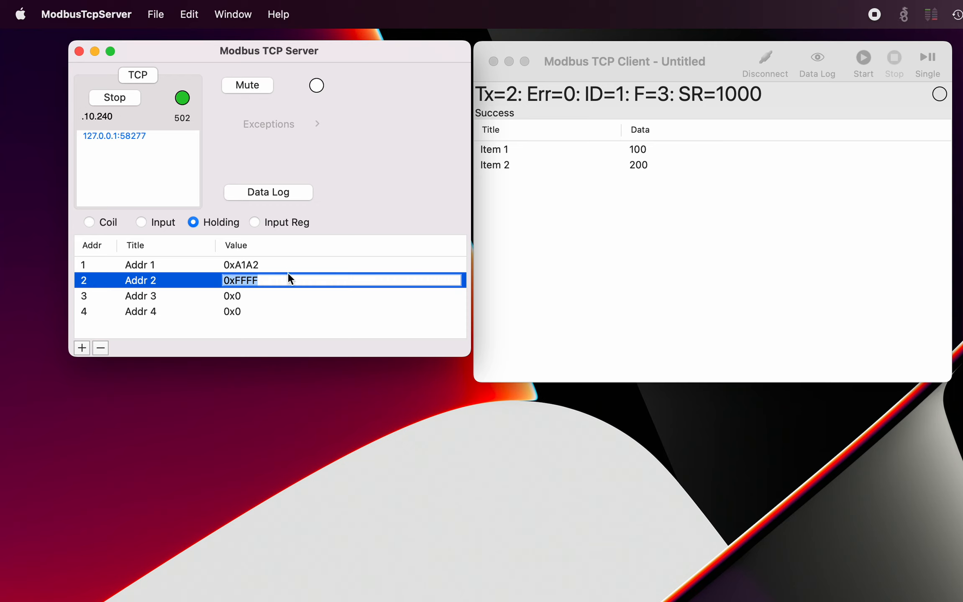
type("B1B2")
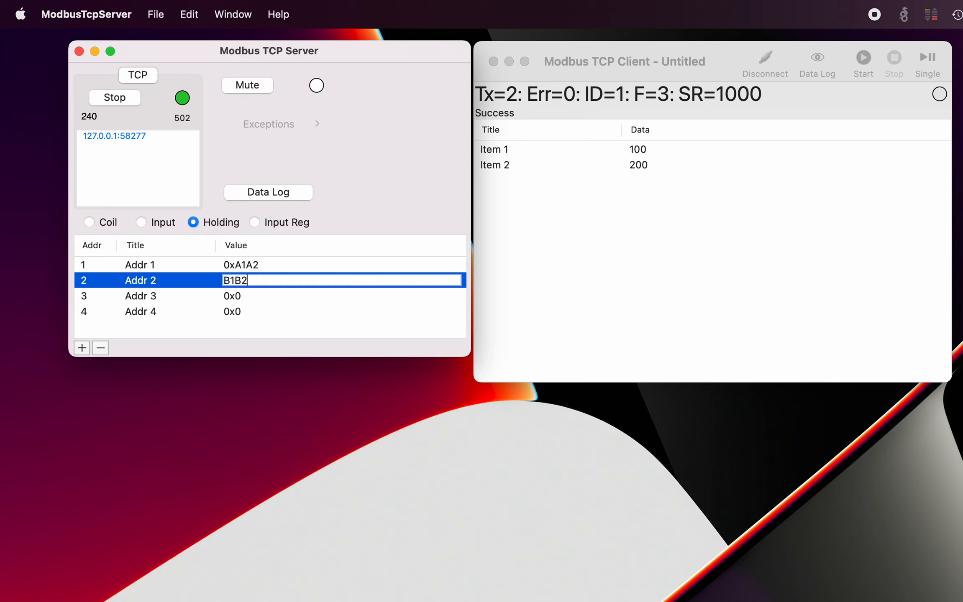
key("Return")
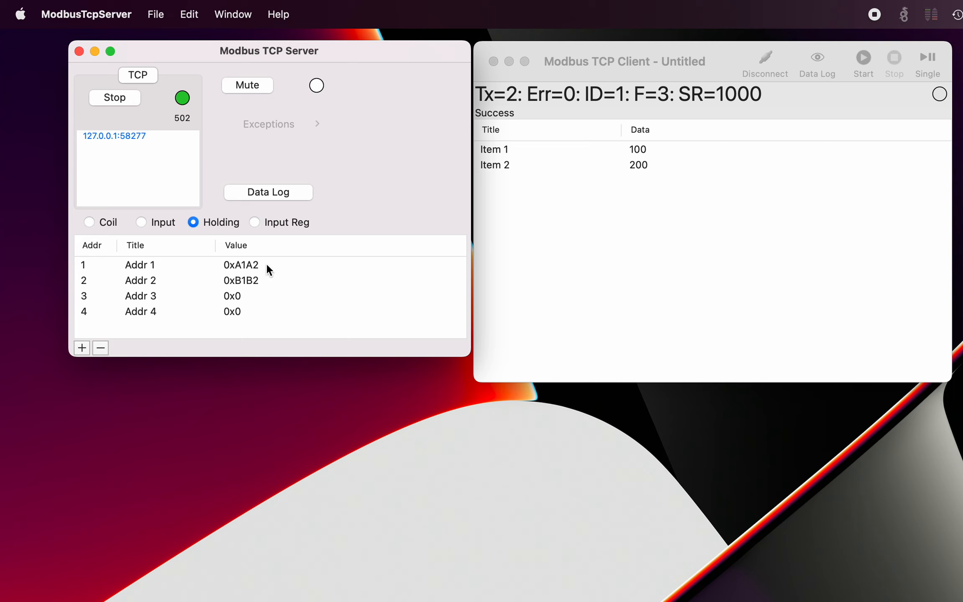
Step: Combine the holding registers at addresses 1 and 2 by setting the one at address 1 to 32 Bit
right_click(266, 268)
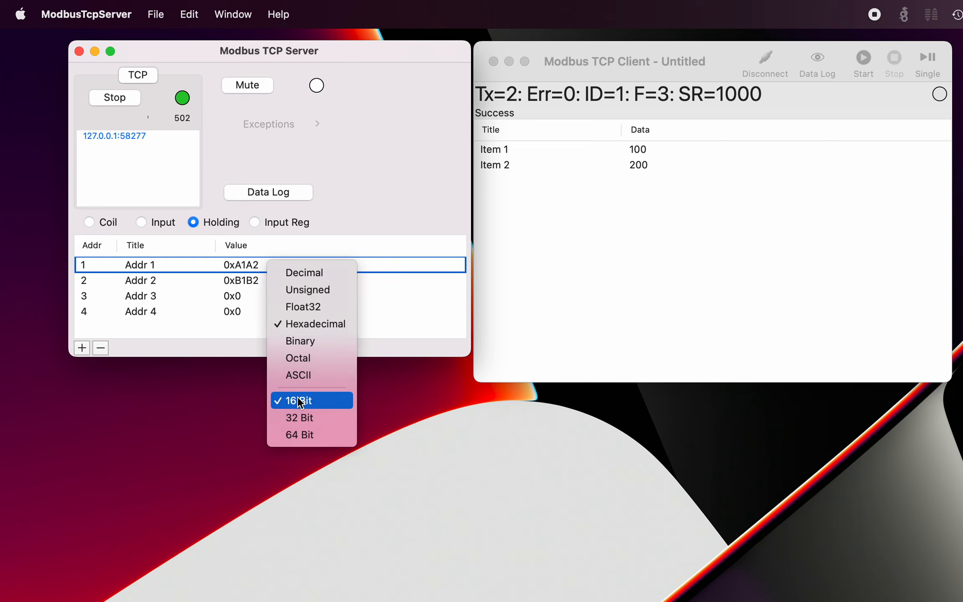
left_click(299, 417)
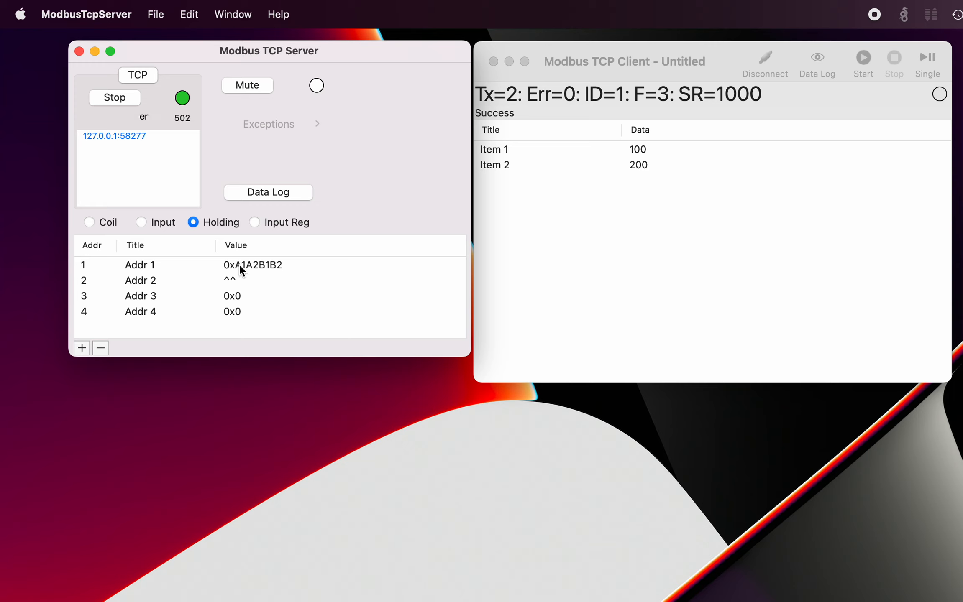
mouse_move(242, 267)
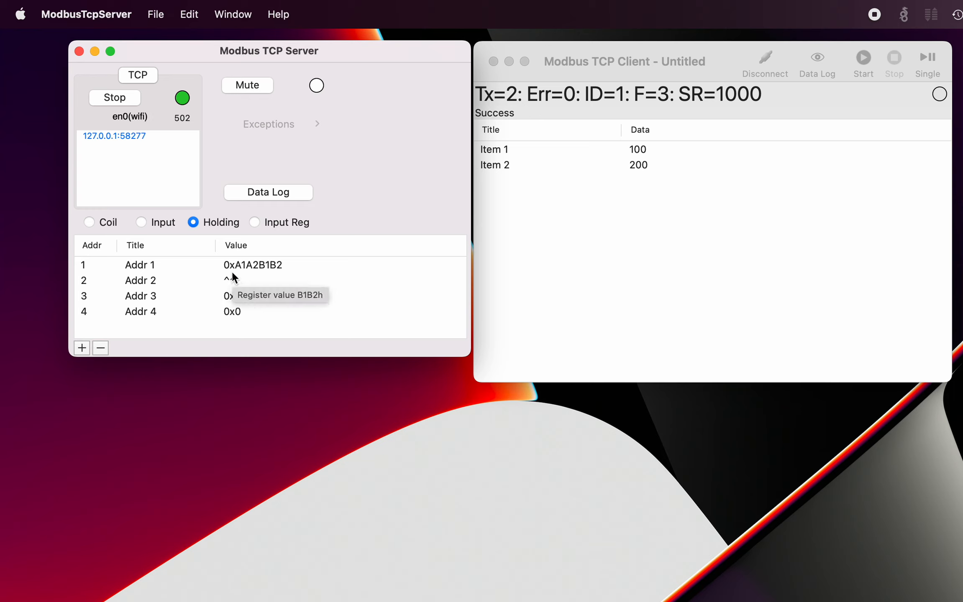
Step: Reset the value of the 32-bit holding register at address 1 to 0
left_click(266, 266)
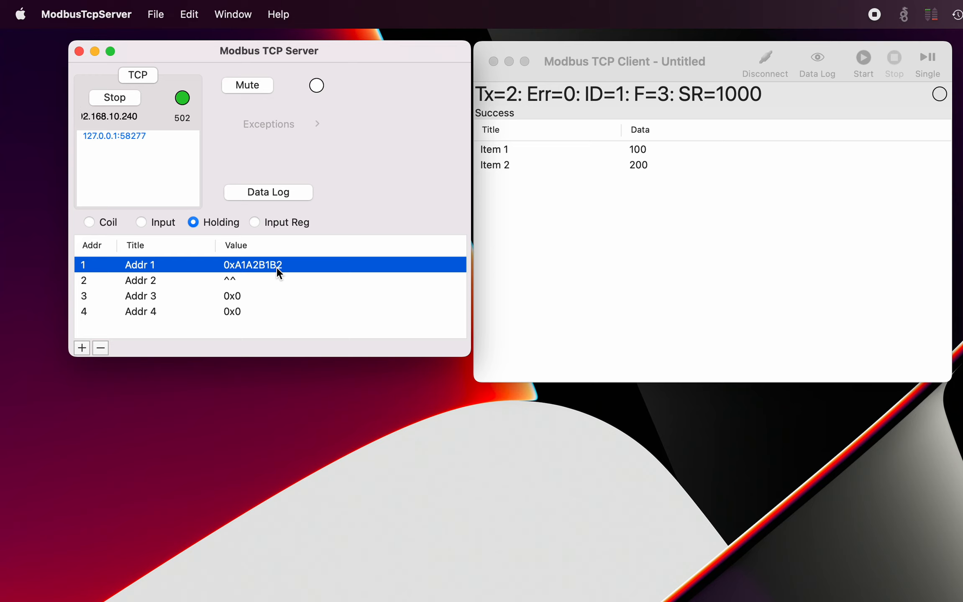
key("Down")
key("Down")
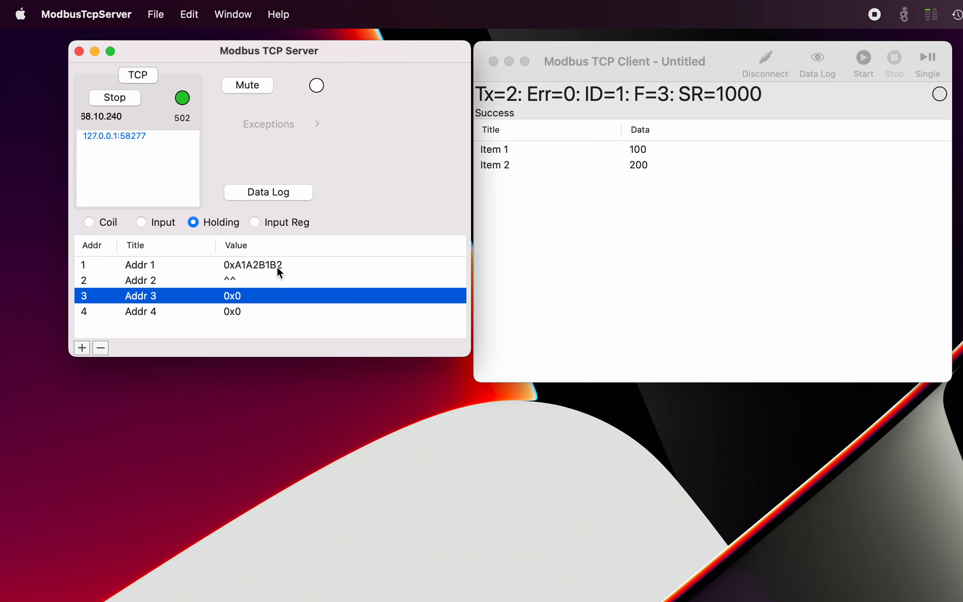
left_click(277, 266)
double_click(275, 273)
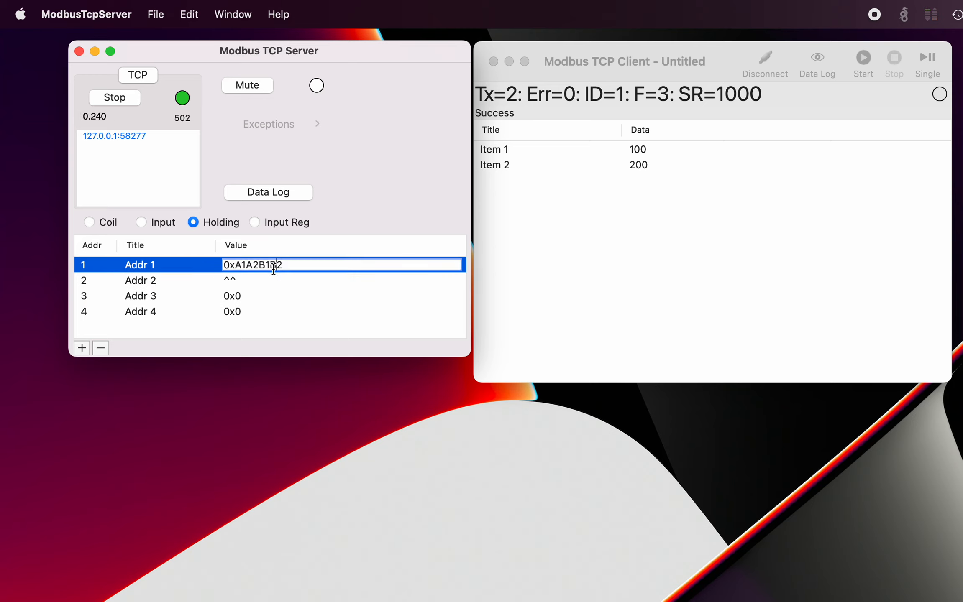
key("BackSpace")
key("BackSpace")
key("BackSpace")
key("BackSpace")
key("BackSpace")
key("BackSpace")
key("BackSpace")
key("BackSpace")
key("BackSpace")
key("BackSpace")
type("0")
key("Return")
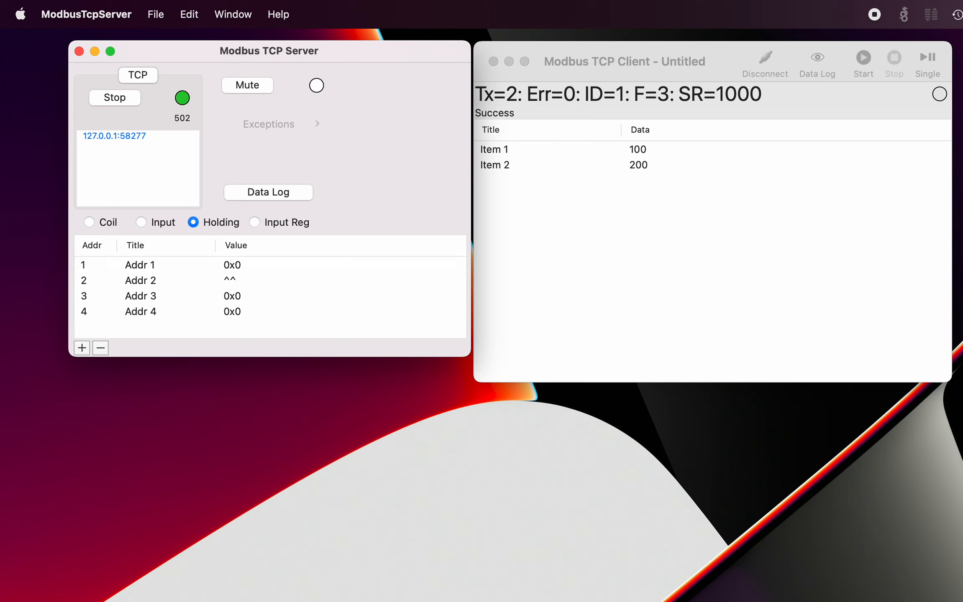
Step: Combine the holding registers at addresses 1 to 4 by setting the one at address 1 to 64 Bit
left_click(243, 281)
left_click(266, 266)
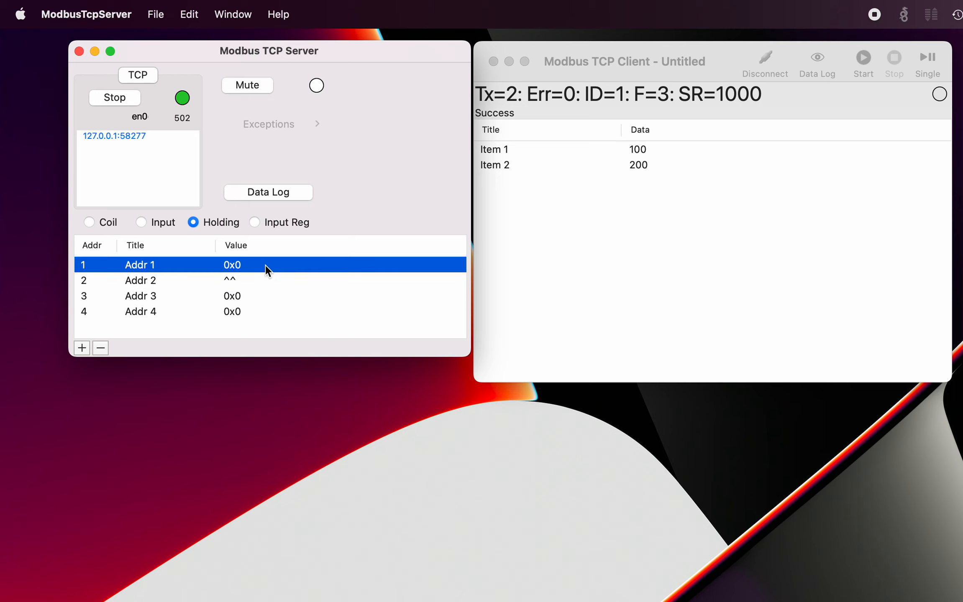
right_click(265, 265)
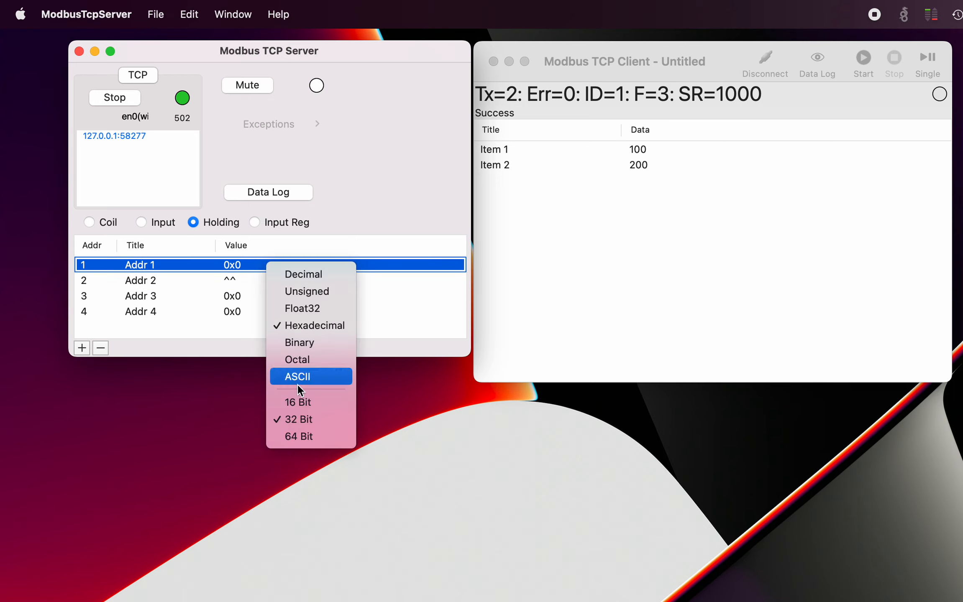
left_click(300, 437)
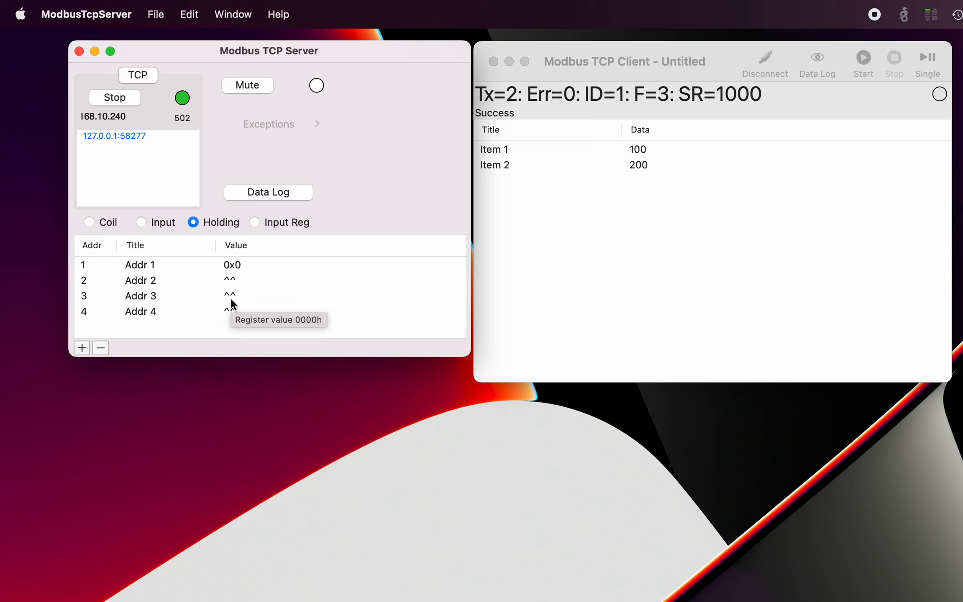
Step: Split the 64-bit holding register at address 1 back into separate registers by setting it to 16 Bit
left_click(237, 269)
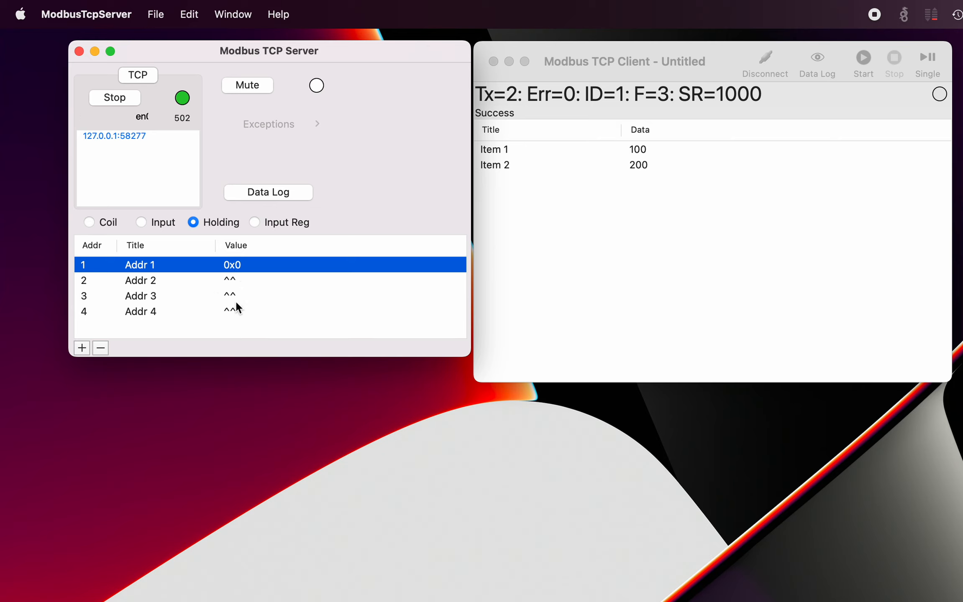
right_click(258, 263)
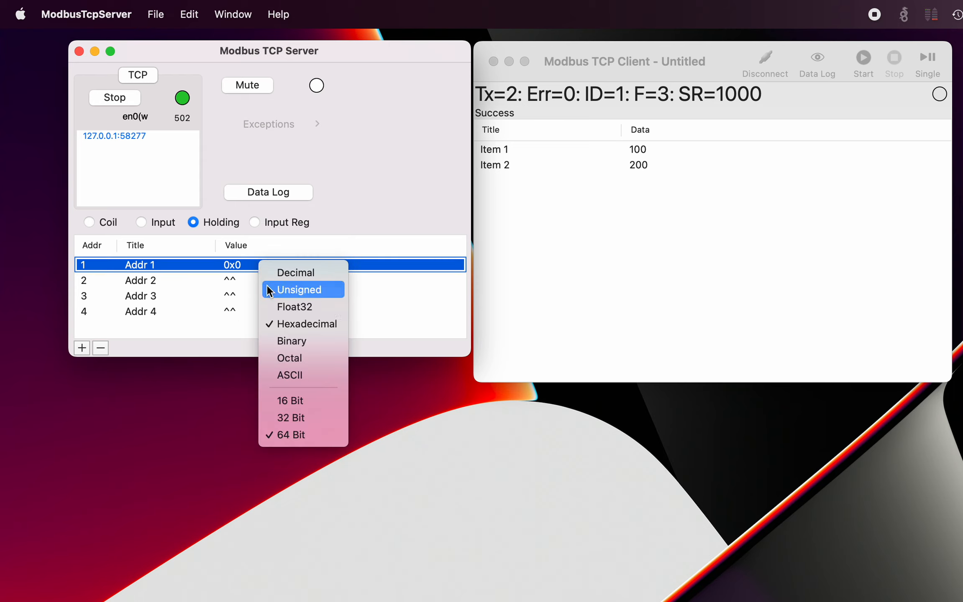
left_click(300, 405)
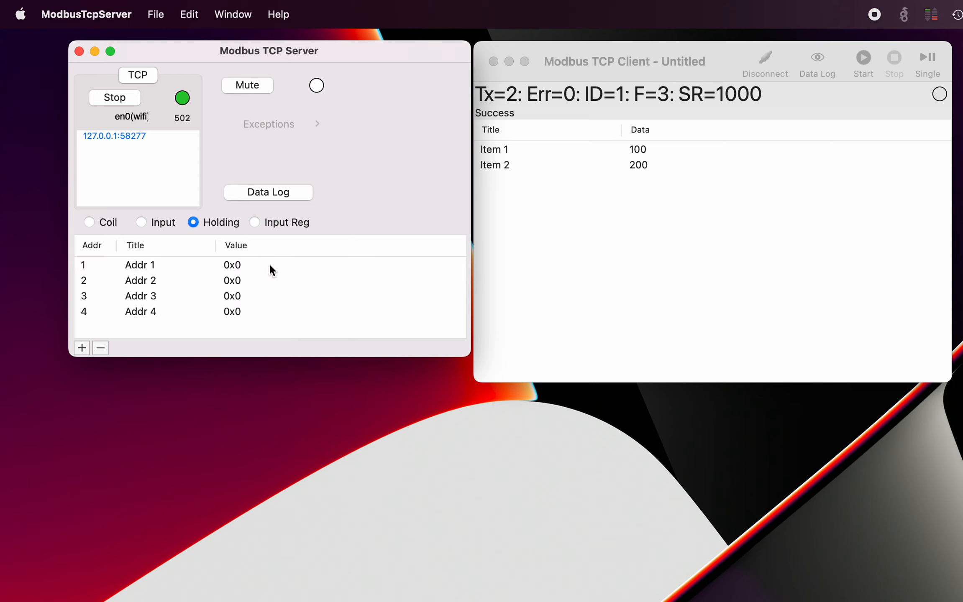
Step: Set the holding register at address 1 to the Float32 format, enter the value 123.456, and inspect the underlying register values
right_click(270, 265)
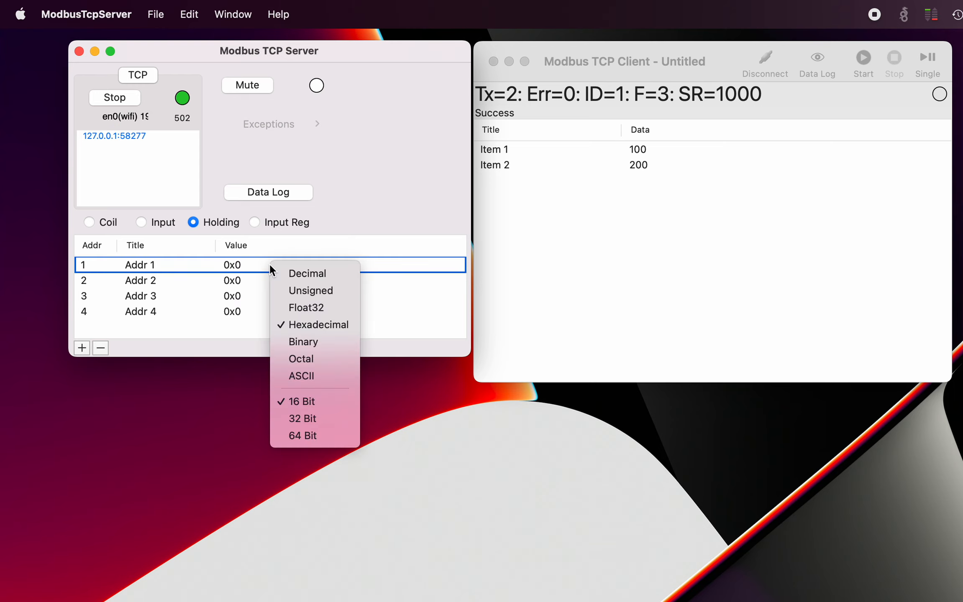
left_click(301, 310)
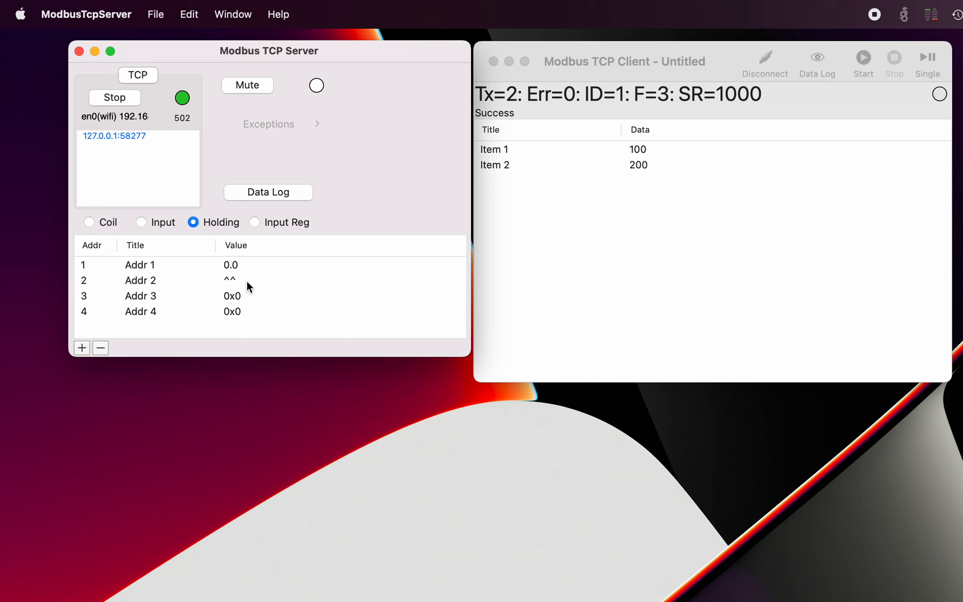
left_click(234, 266)
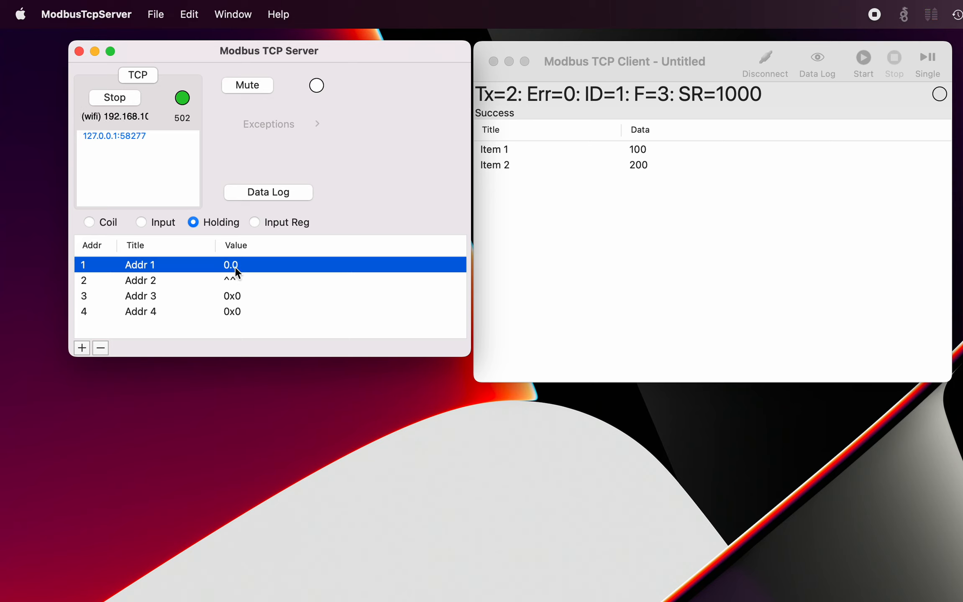
left_click(234, 266)
left_click(242, 265)
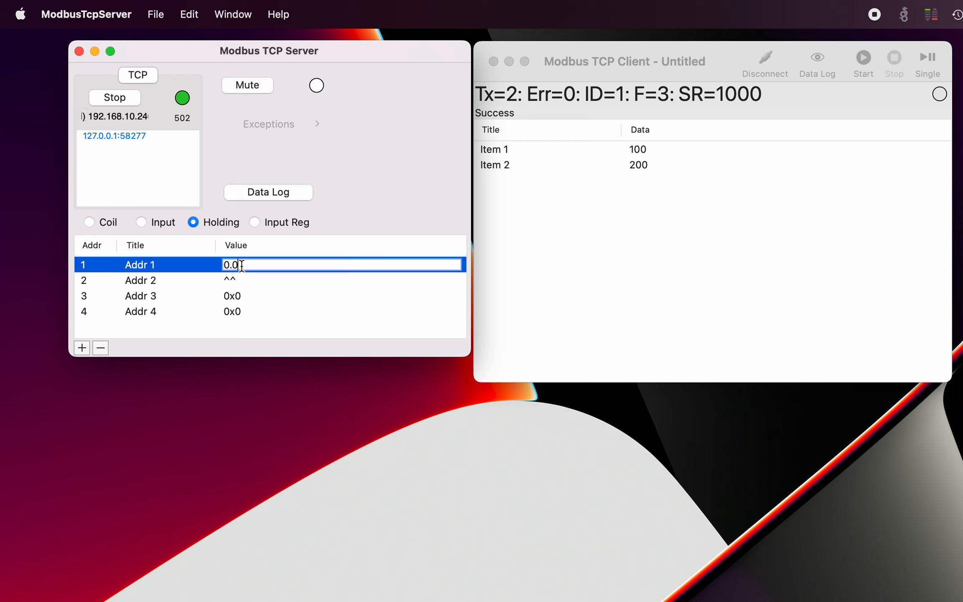
key("BackSpace")
key("BackSpace")
key("BackSpace")
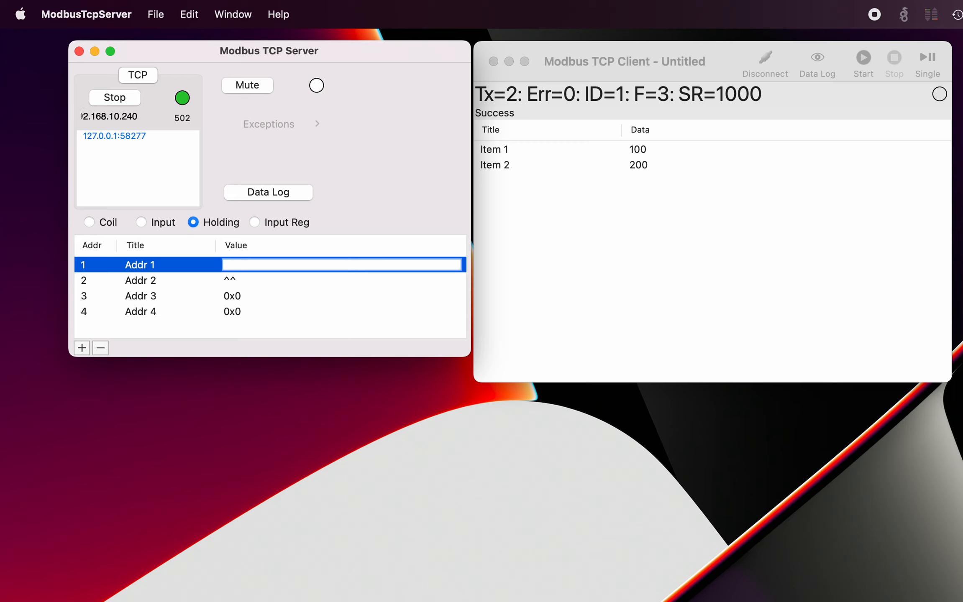
type("123.456")
key("Return")
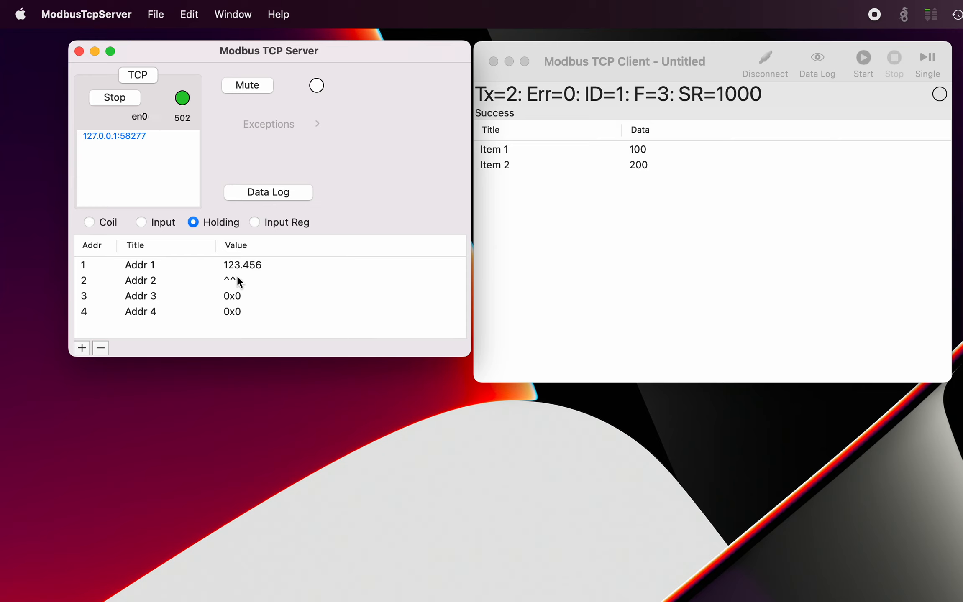
mouse_move(239, 280)
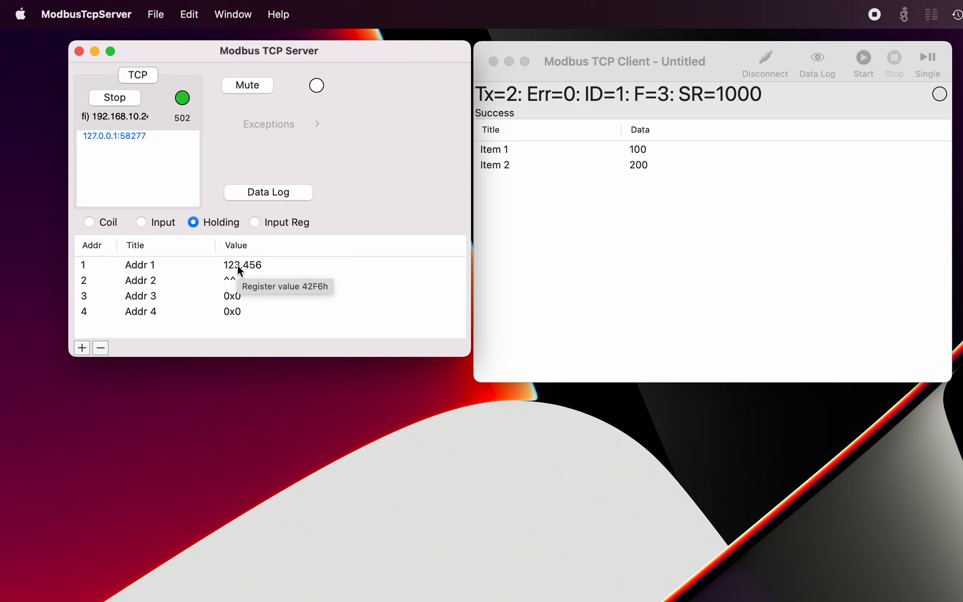
mouse_move(231, 302)
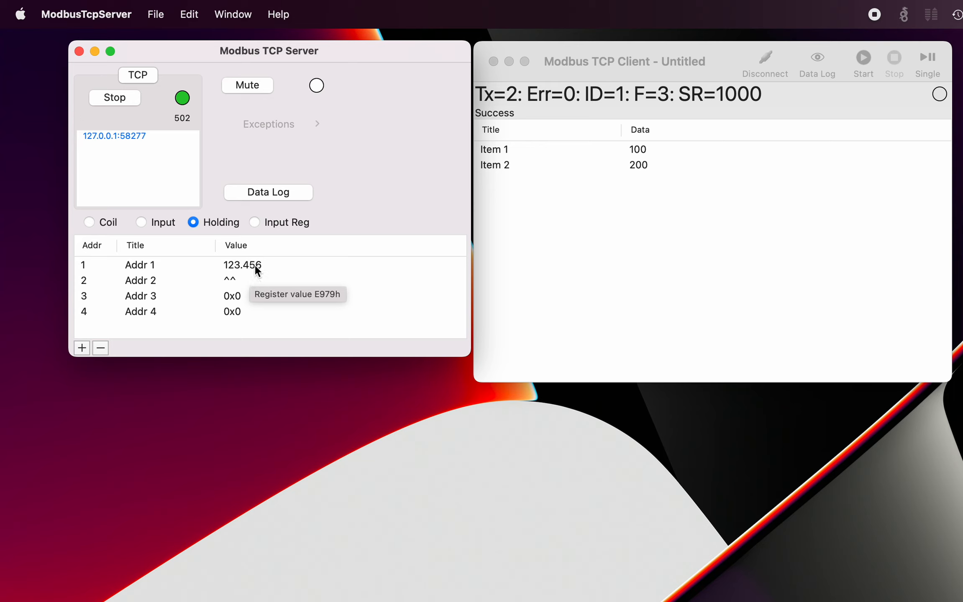
Step: Switch the display format of the 123.456 register at address 1 to Decimal, Hexadecimal and back to Float32
right_click(251, 263)
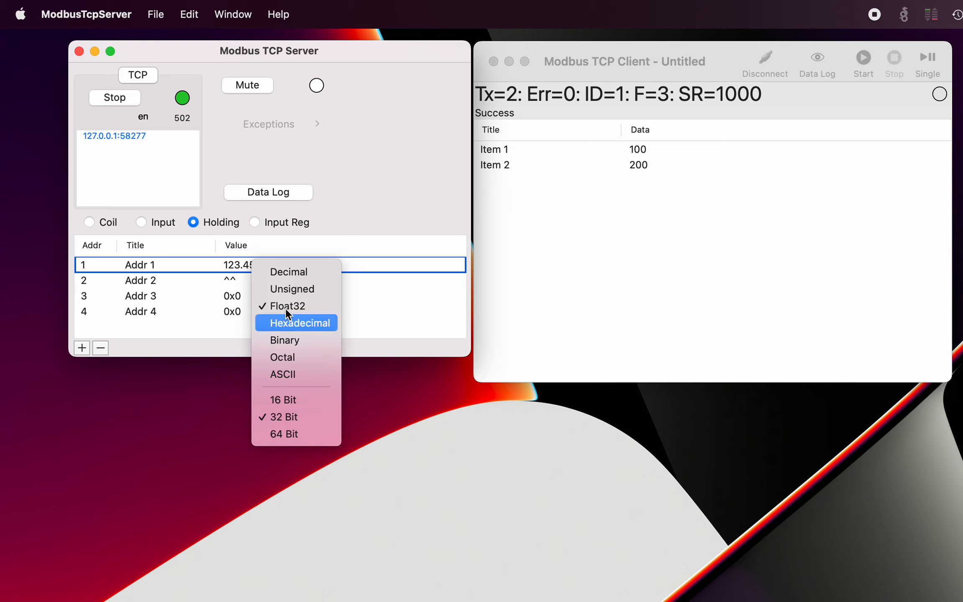
left_click(294, 272)
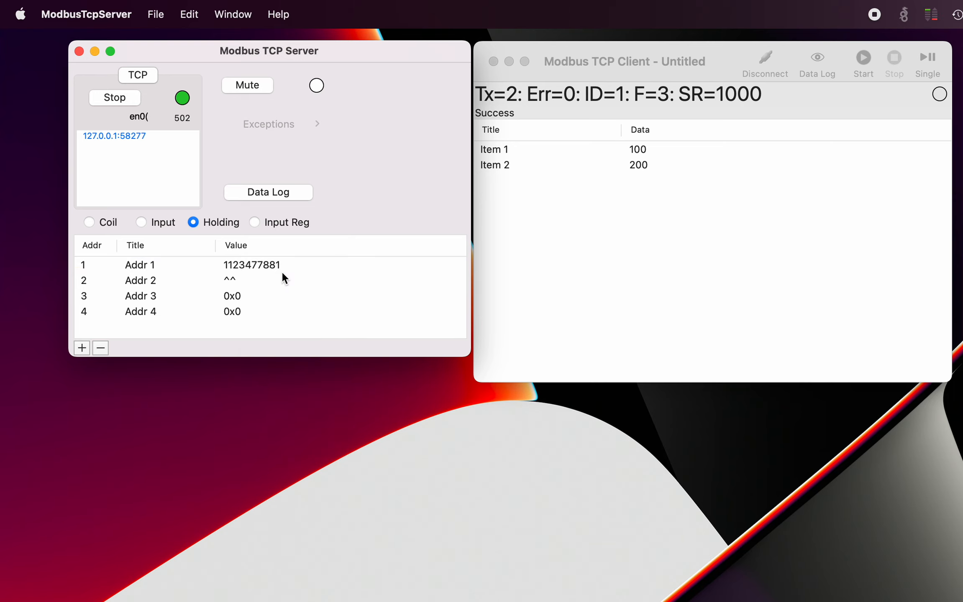
right_click(268, 265)
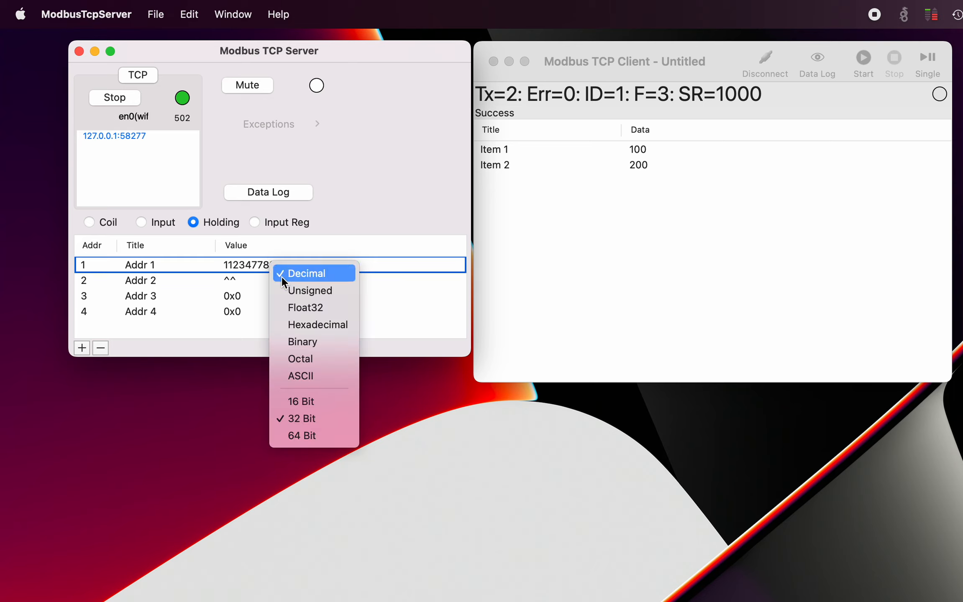
left_click(312, 321)
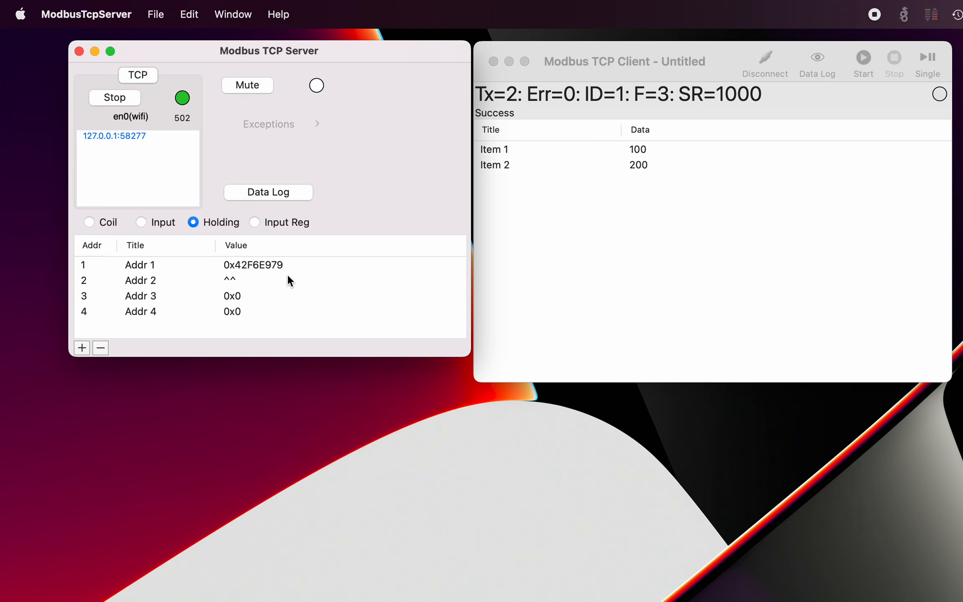
right_click(286, 262)
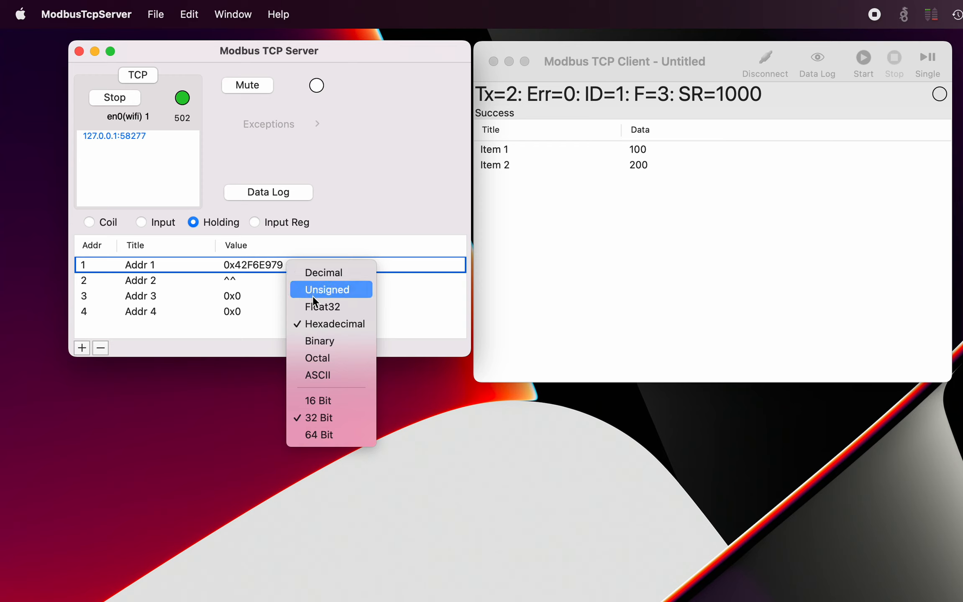
left_click(316, 308)
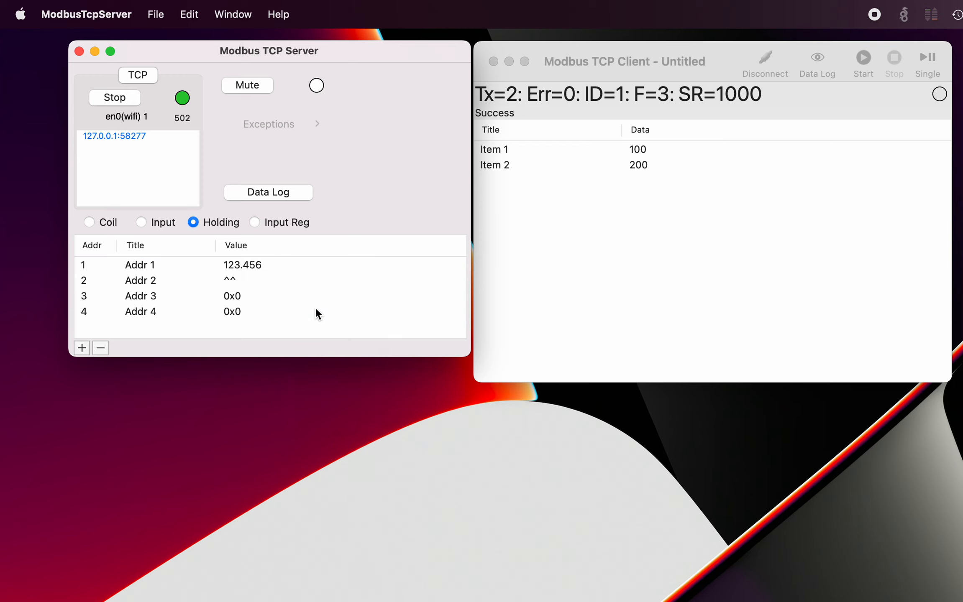
Step: Split the Float32 holding register at address 1 into two registers by setting it to 16 Bit
right_click(273, 269)
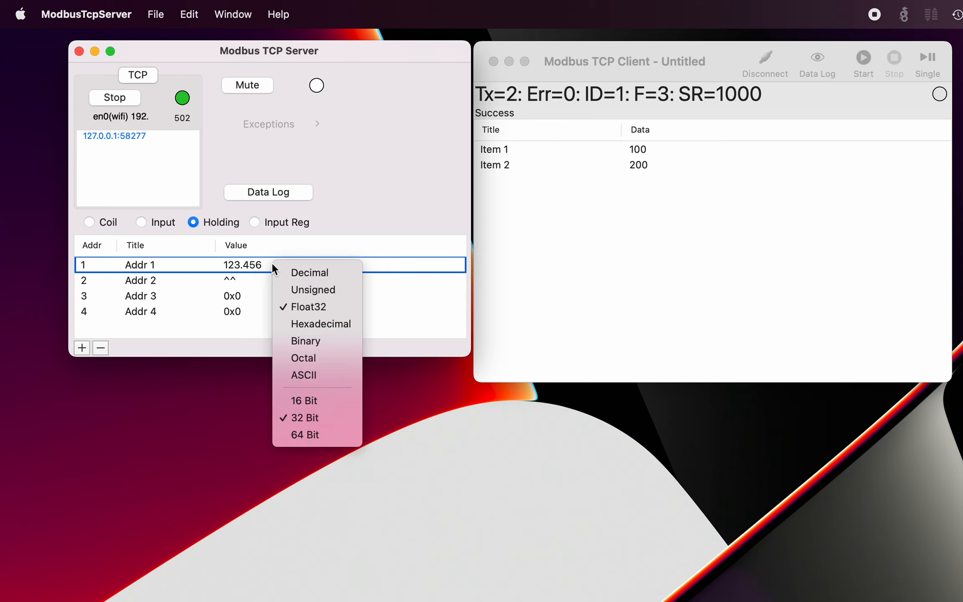
left_click(306, 403)
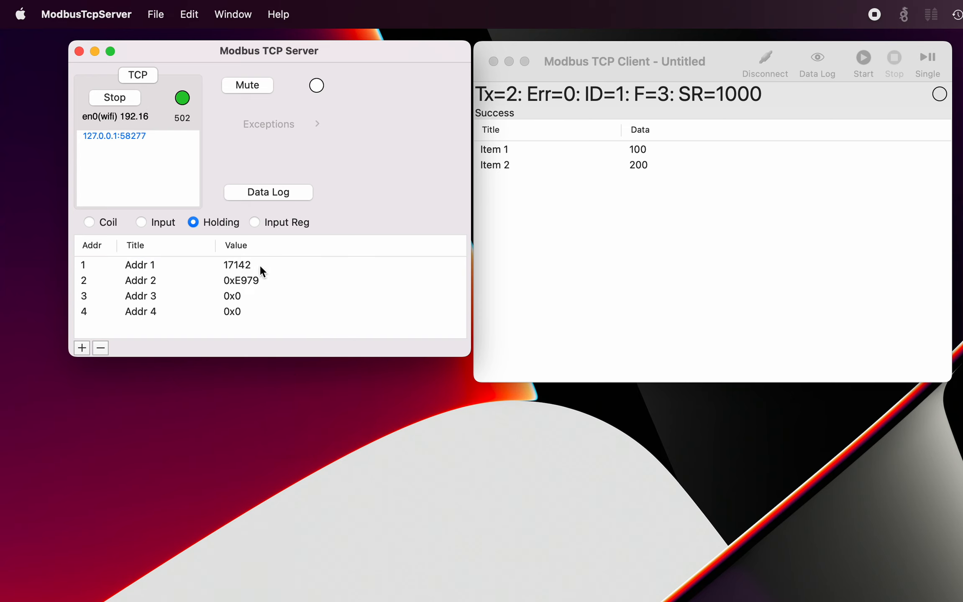
mouse_move(259, 262)
left_click_drag(336, 56, 327, 55)
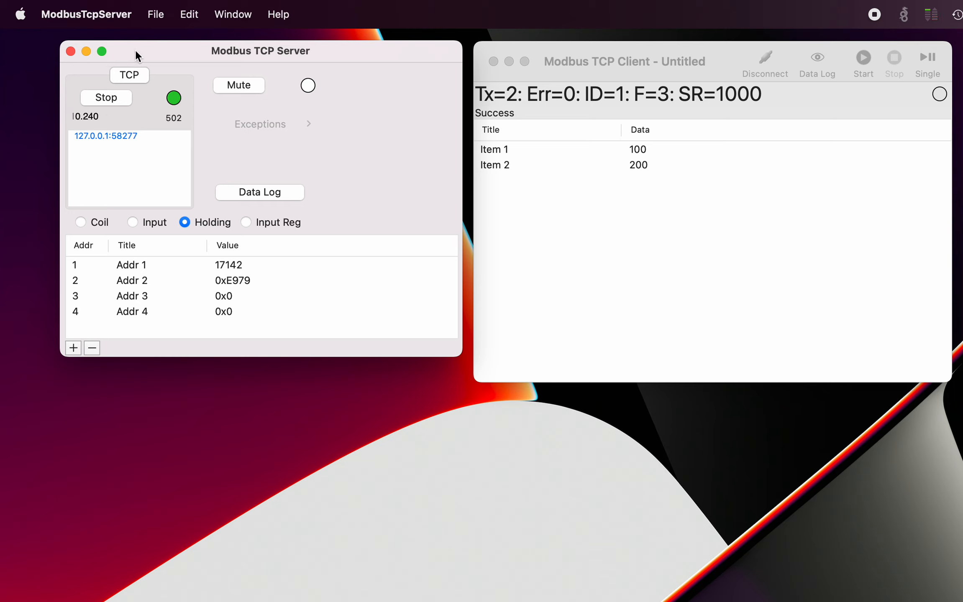
Step: Save the server configuration in the Documents folder as AA_Test1.mss
left_click(158, 18)
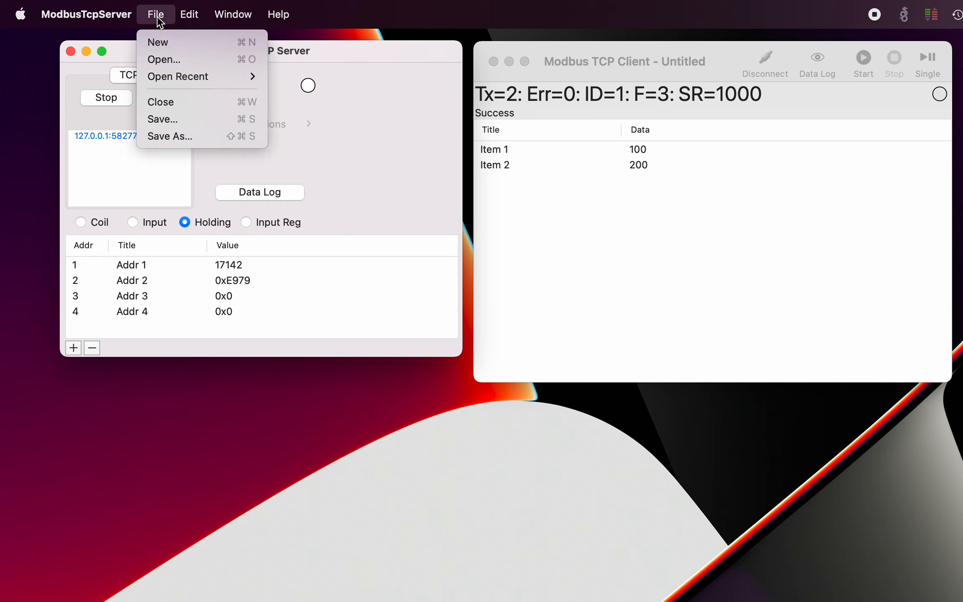
left_click(173, 118)
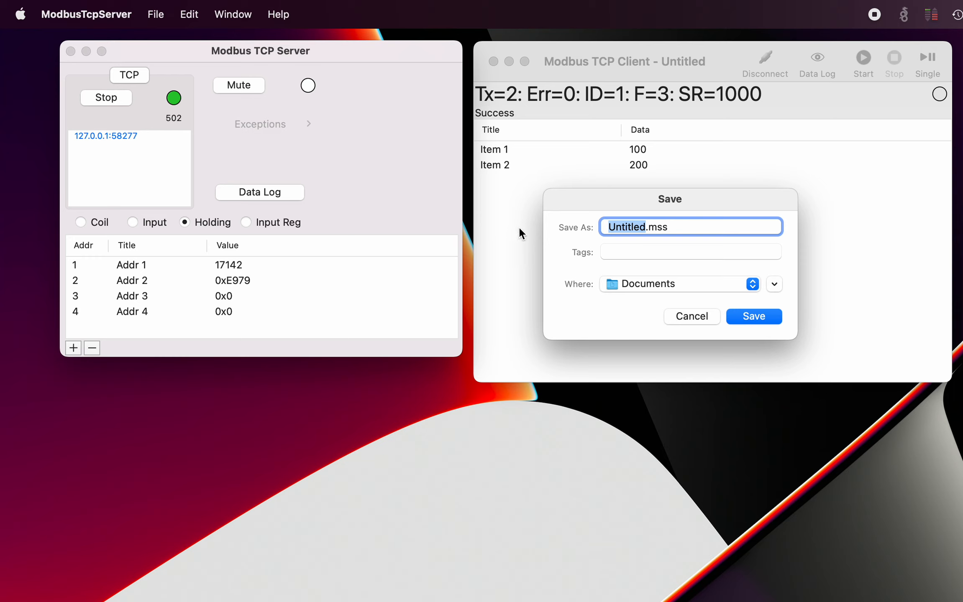
type("Test1")
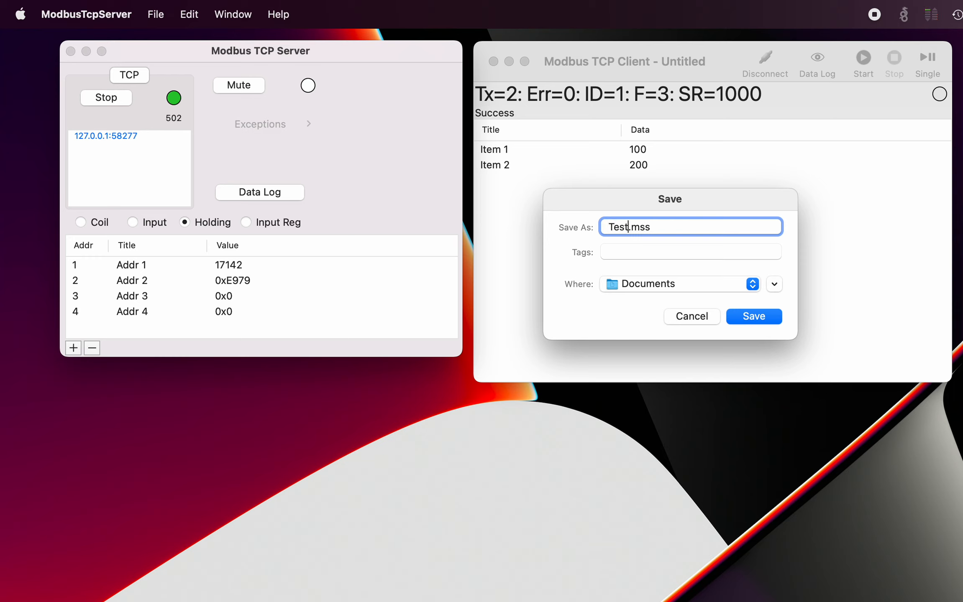
key("Left")
key("Left")
key("Left")
key("Left")
key("Left")
type("AA_")
left_click(745, 316)
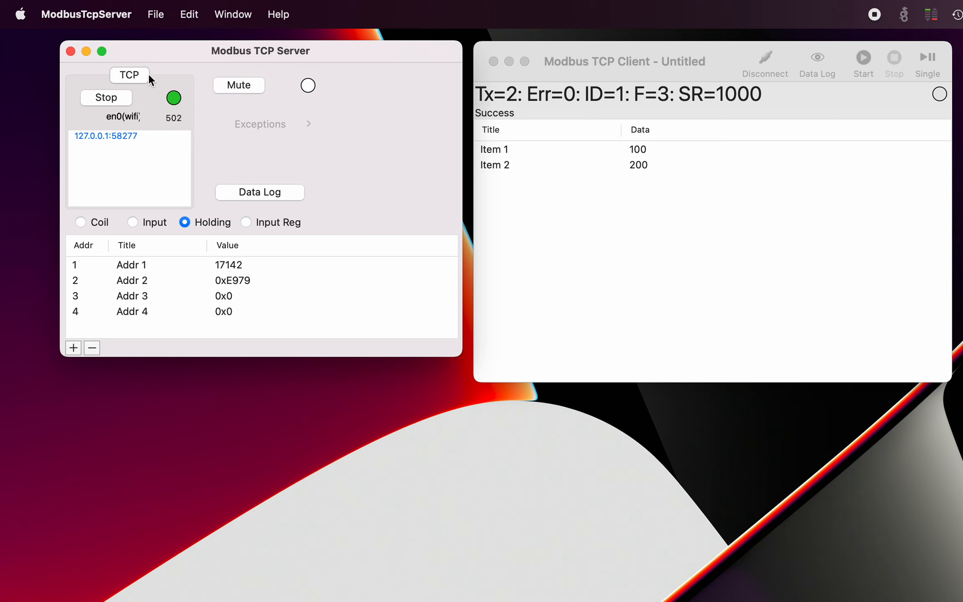
Step: Close the current server window and load the recent file AA_Test1.mss into an empty server window
left_click(70, 51)
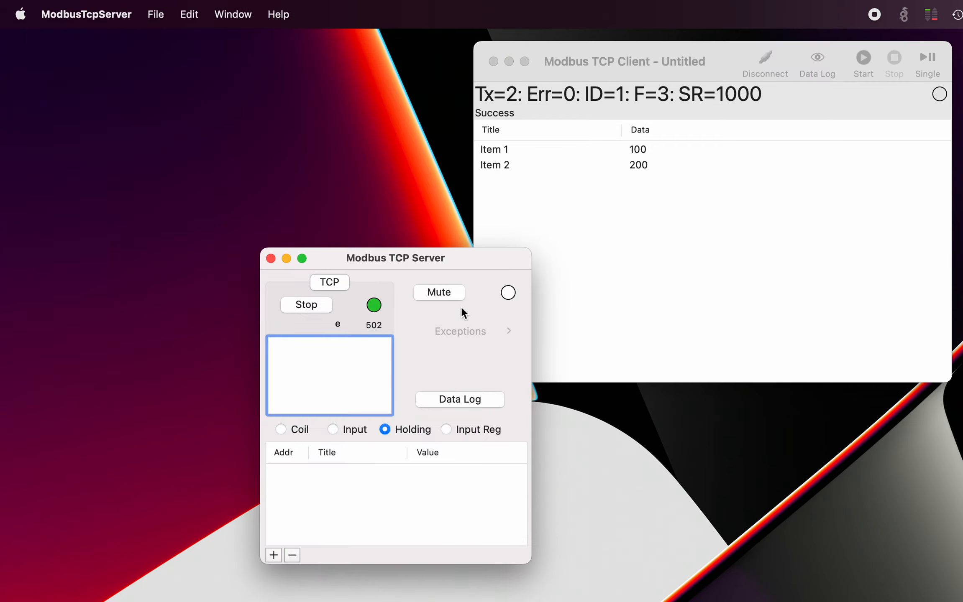
left_click_drag(473, 264, 330, 89)
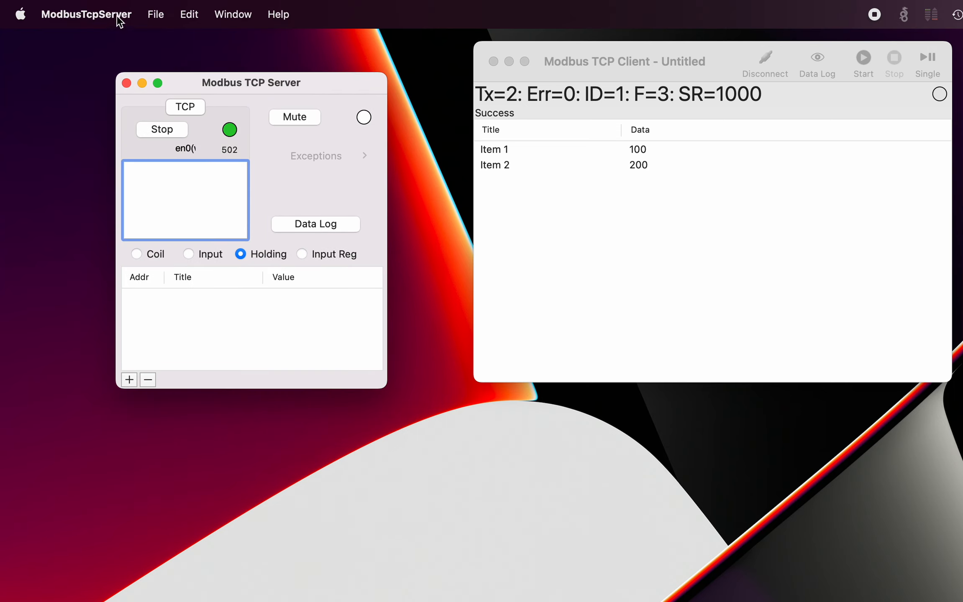
left_click(156, 14)
mouse_move(176, 75)
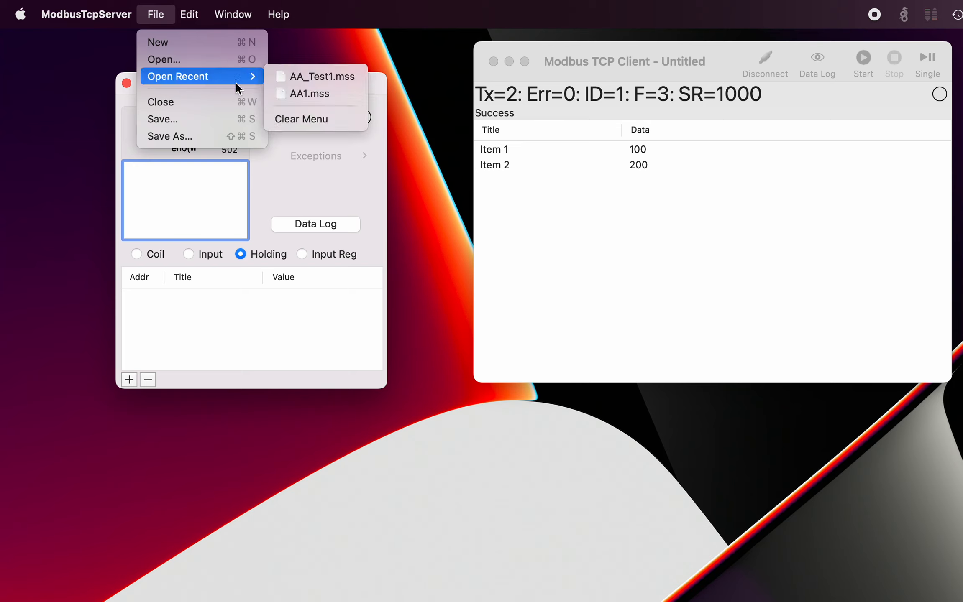
left_click(290, 79)
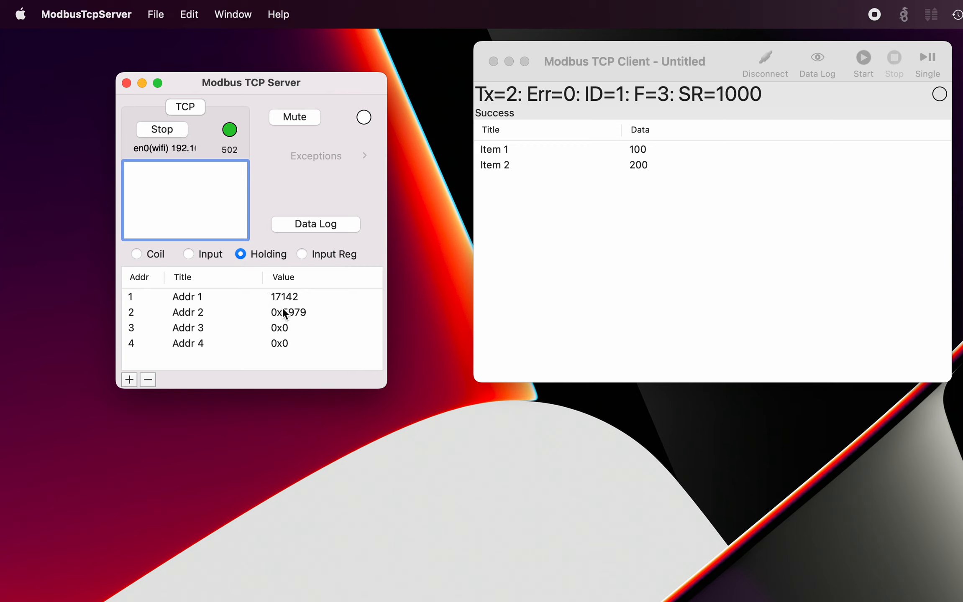
mouse_move(283, 310)
left_click_drag(319, 85, 323, 84)
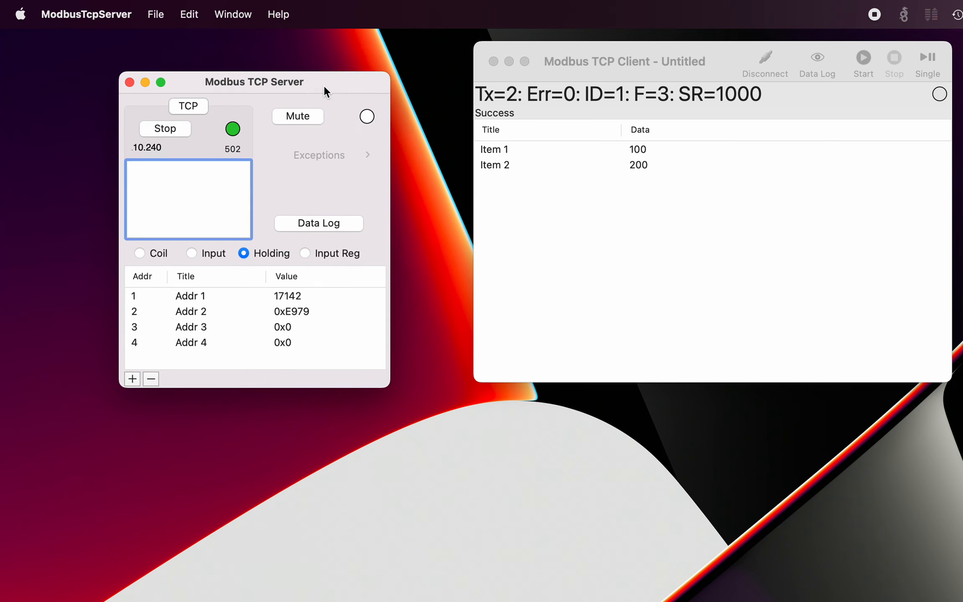